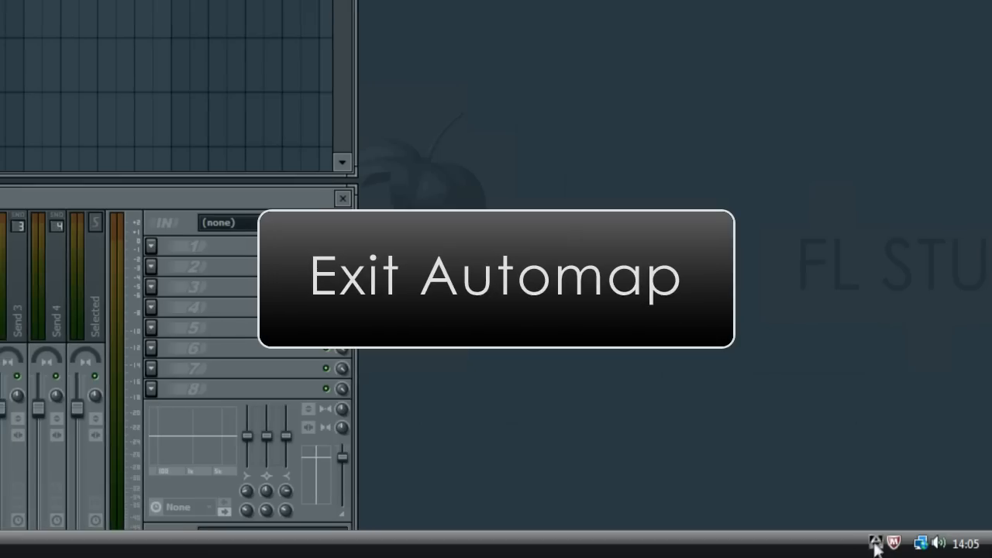
Step: Exit the Automap software running in the system tray
right_click(874, 543)
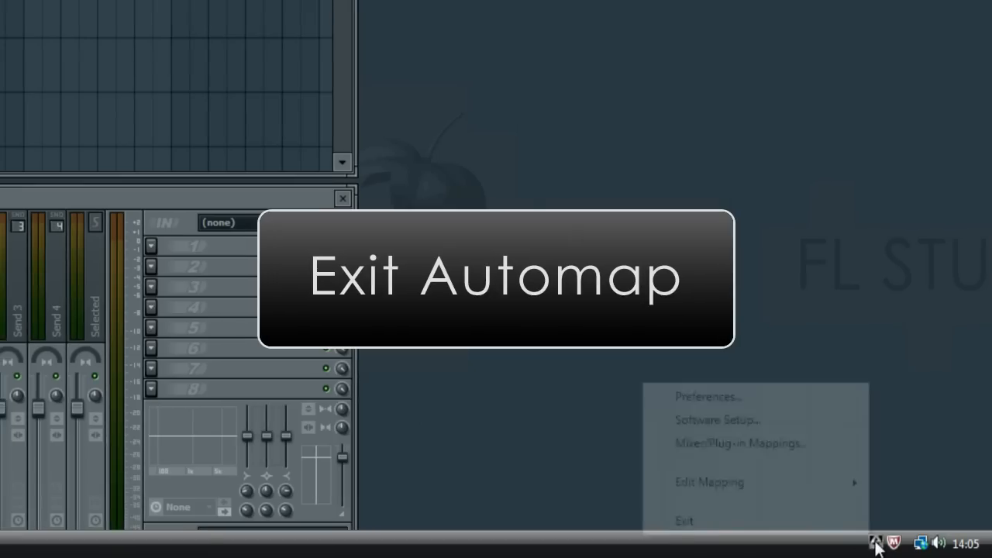
click(783, 525)
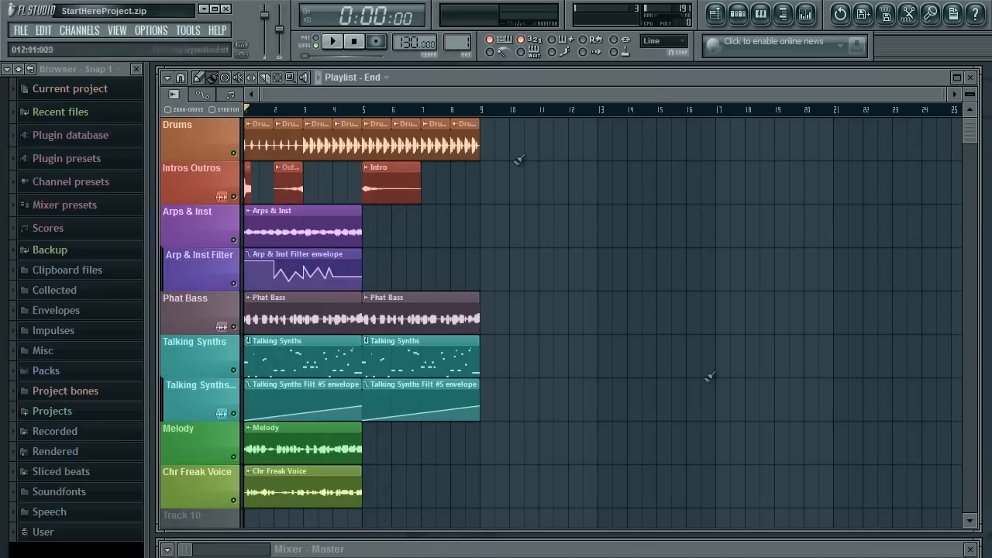
Step: Check the 5- Launchpad entries among the MIDI output and input devices, and close the settings
click(152, 30)
click(175, 59)
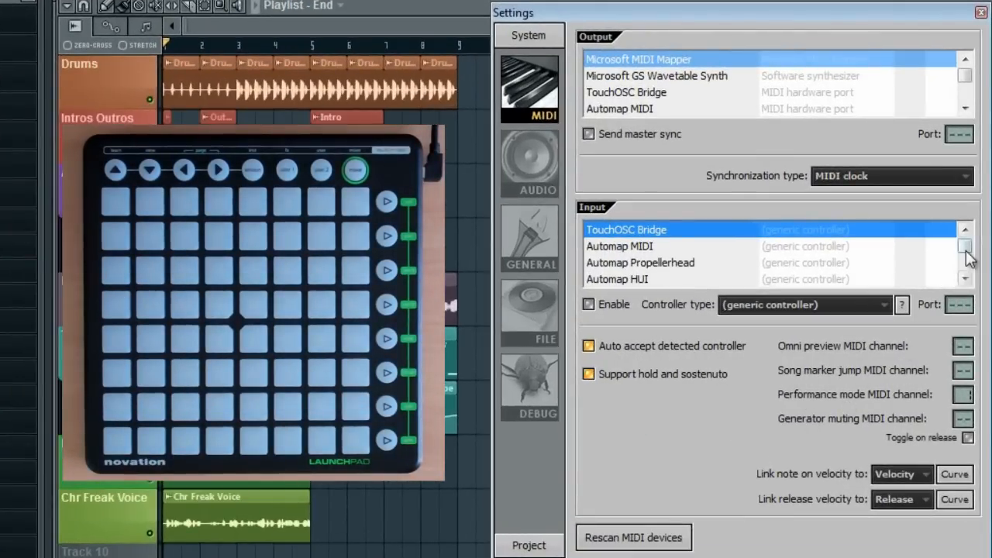
drag(886, 271, 888, 296)
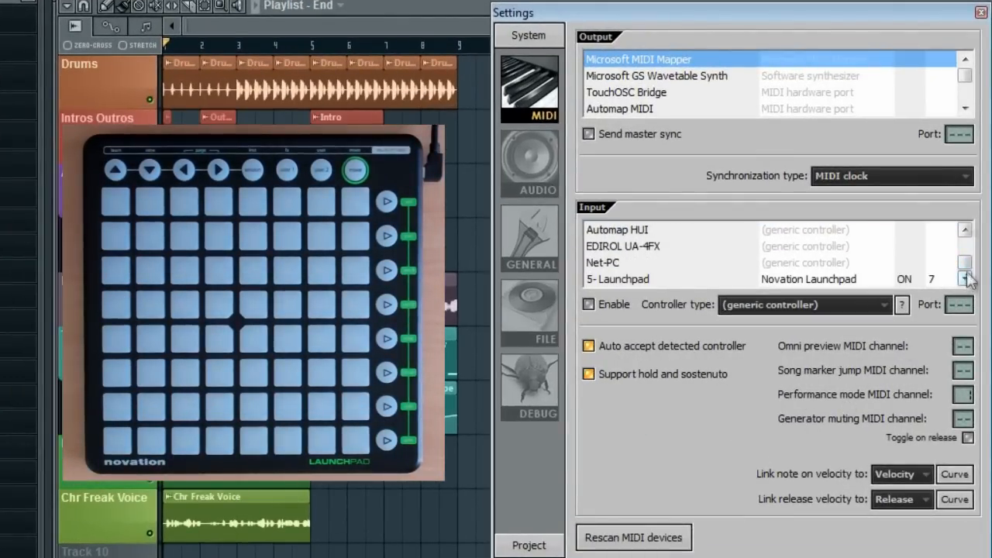
click(964, 95)
click(716, 112)
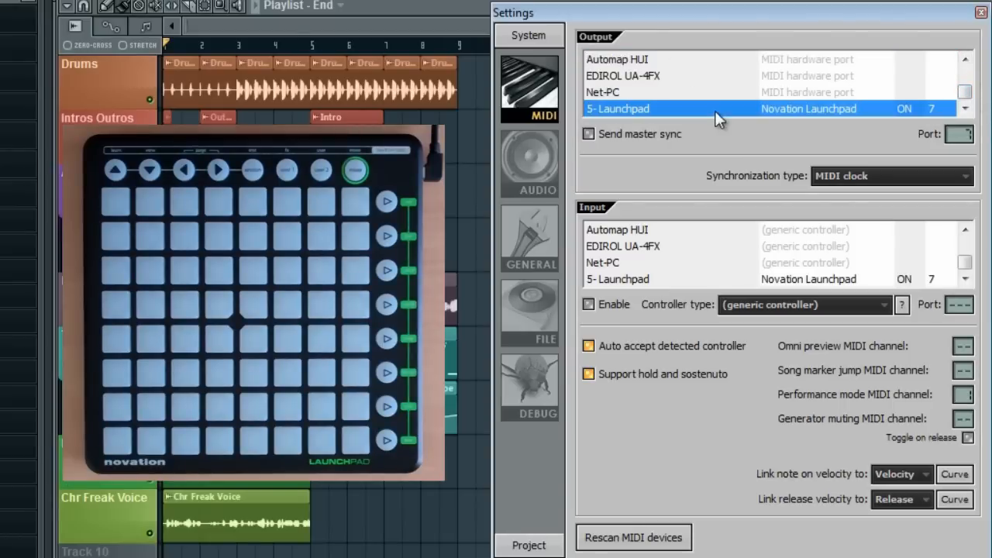
click(678, 277)
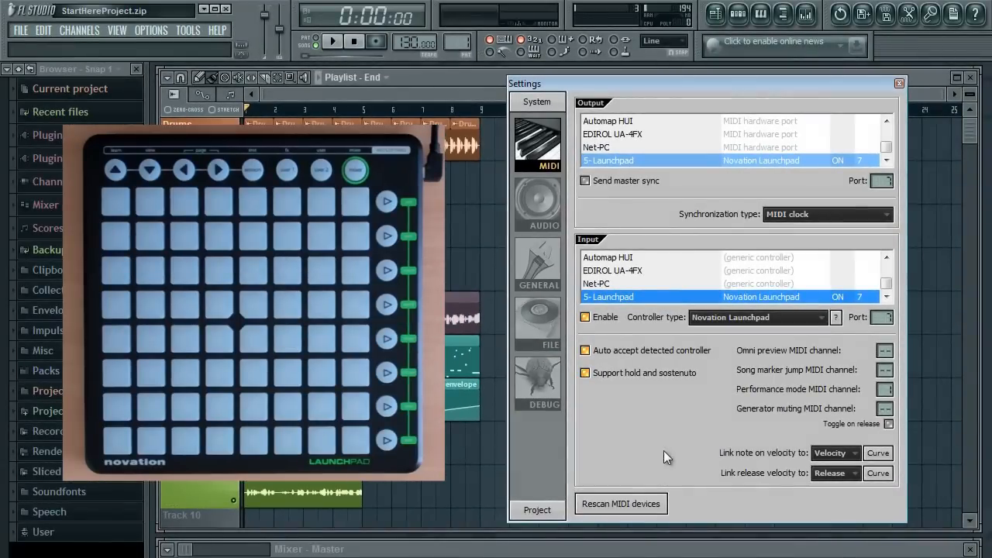
click(981, 13)
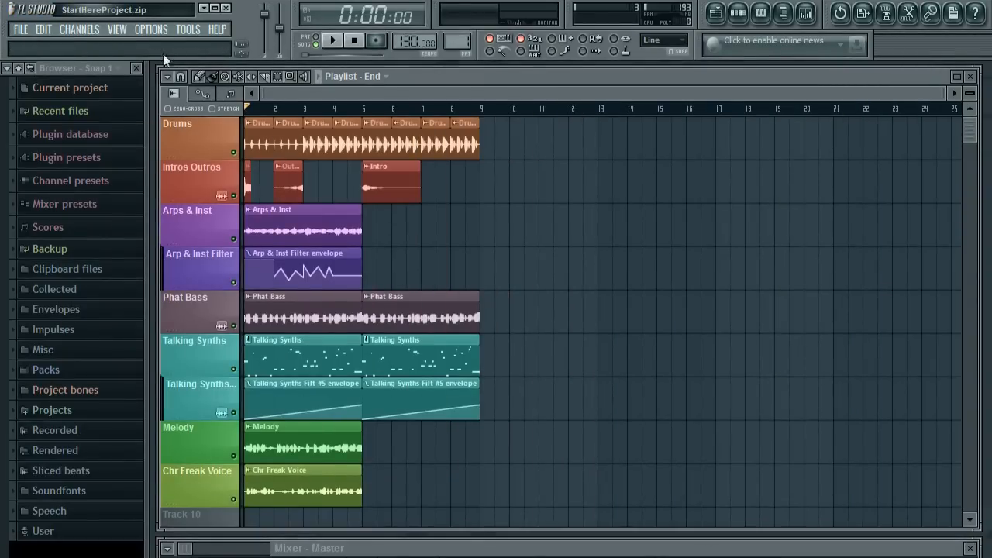
Step: Check the Akai APC40 entries among the MIDI output and input devices in the MIDI settings
click(155, 31)
click(187, 54)
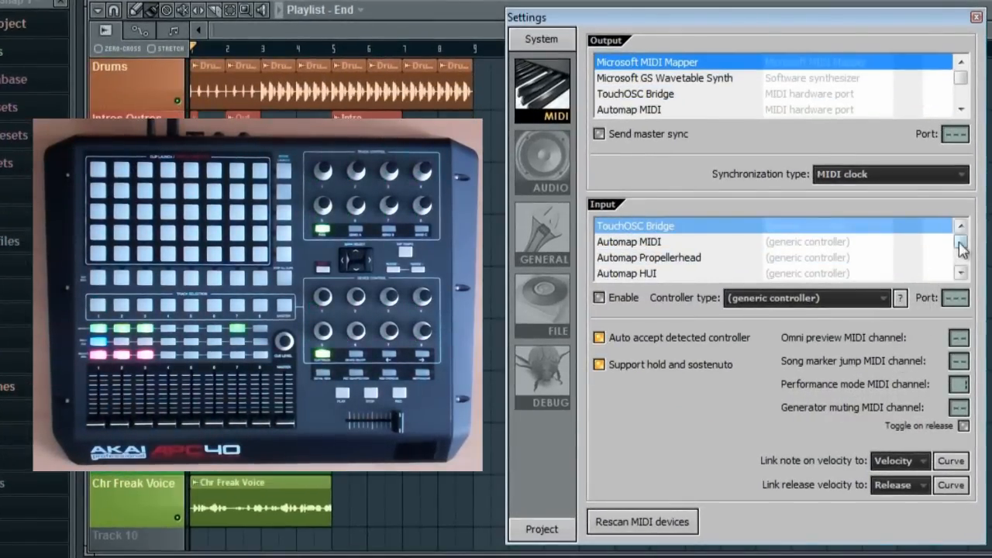
click(960, 272)
click(961, 109)
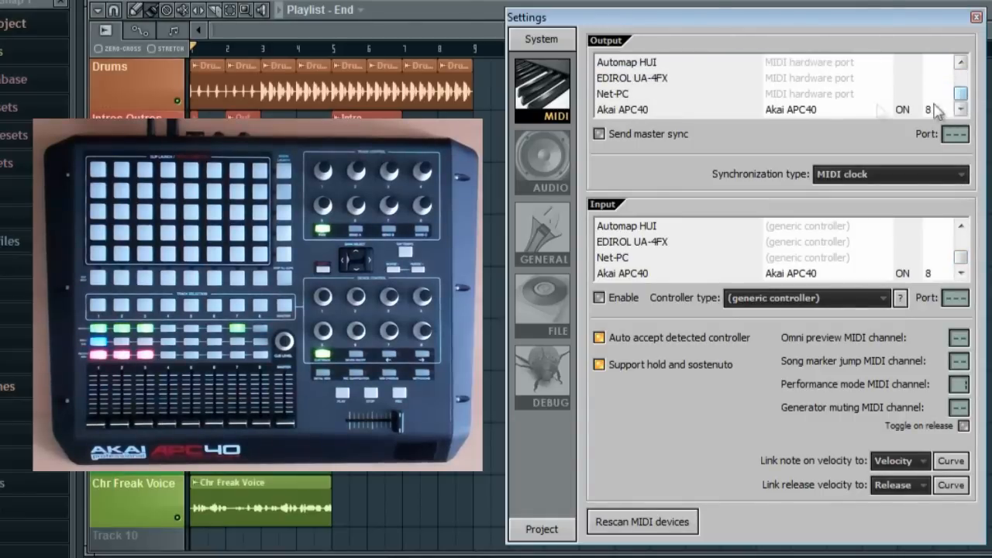
click(688, 112)
click(679, 271)
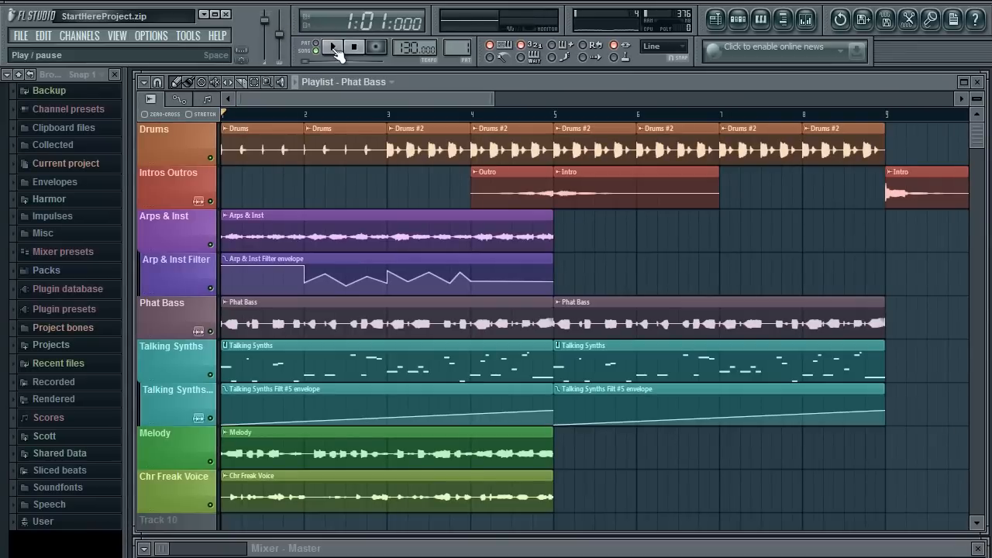
Step: Play the playlist arrangement through to bar 9 and stop playback
click(335, 48)
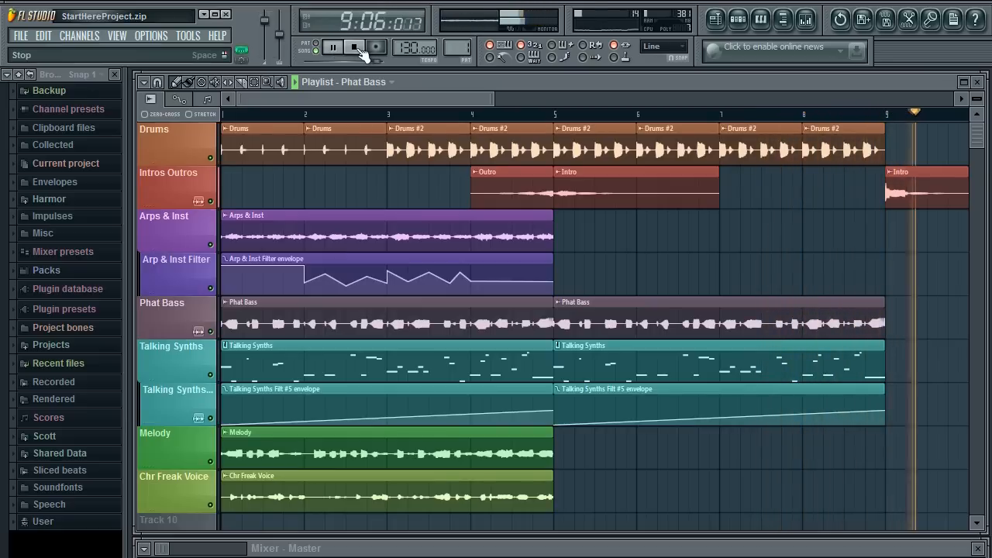
click(360, 49)
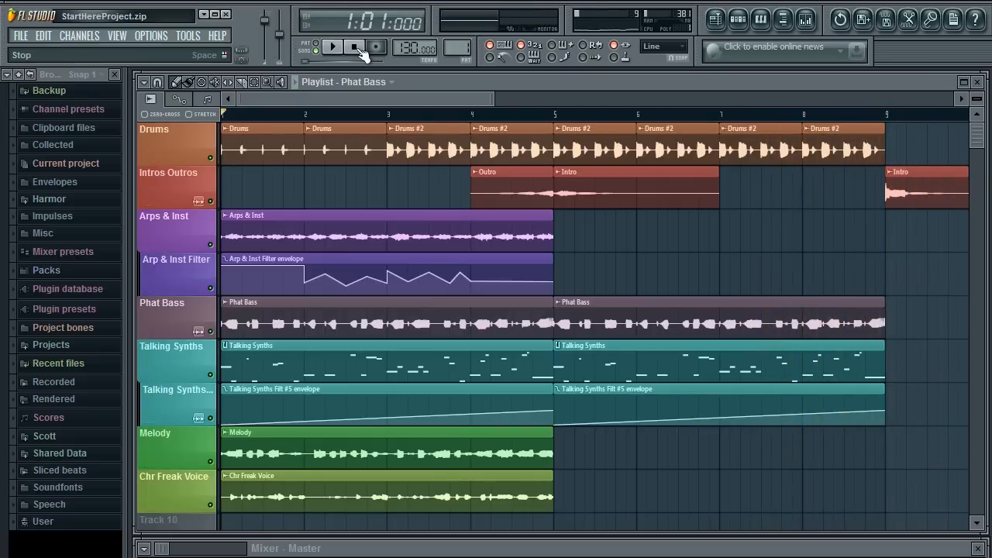
Step: Run the Prepare for performance mode macro and accept the project changes
click(189, 35)
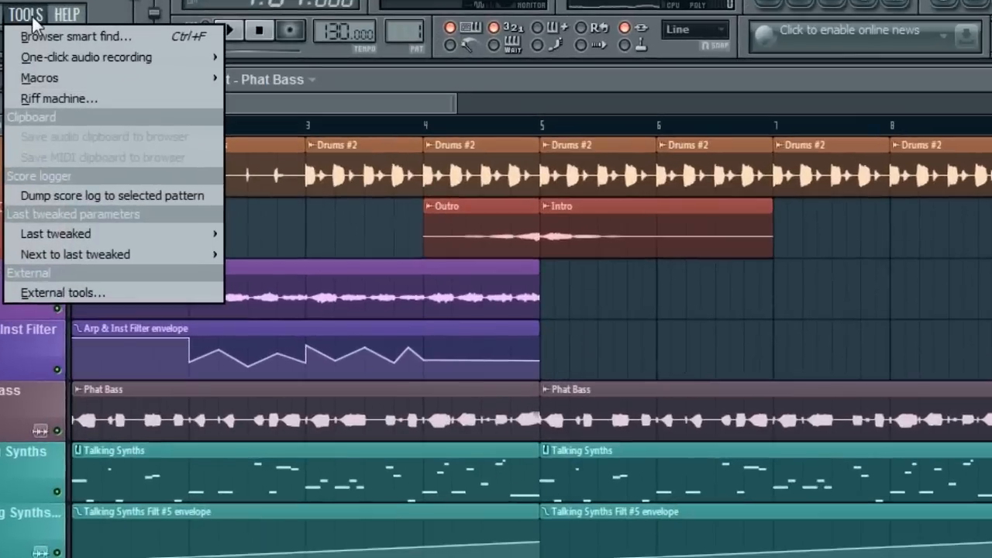
mouse_move(55, 81)
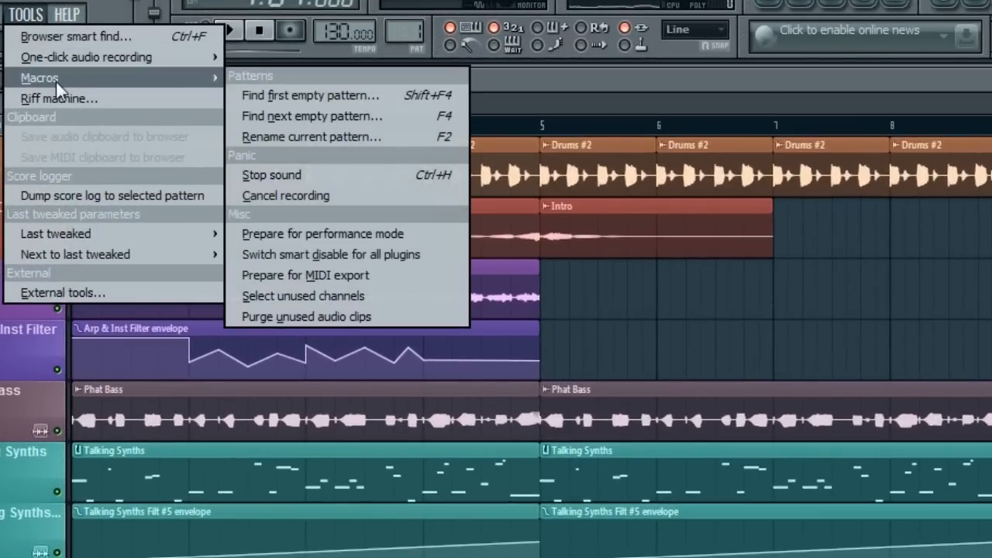
click(440, 232)
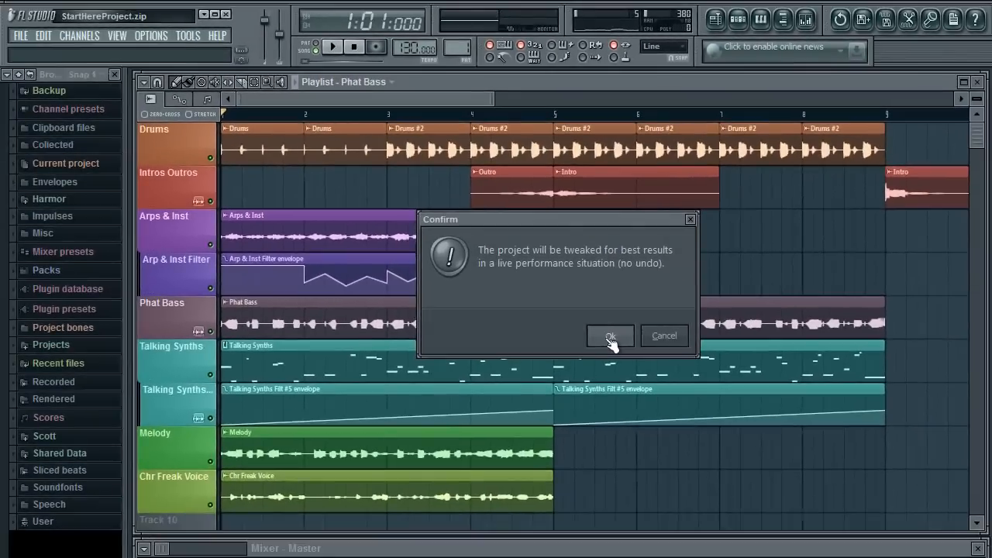
click(619, 436)
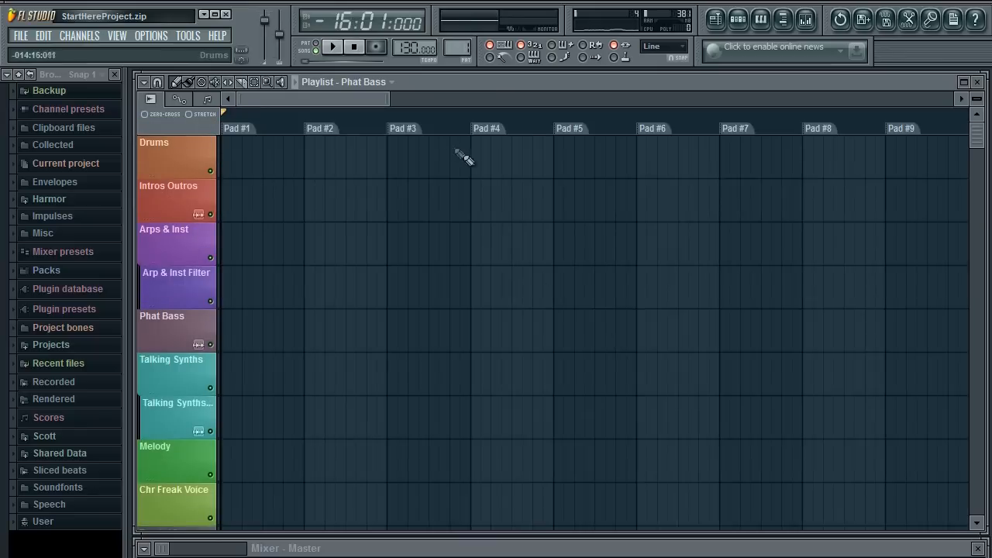
Step: Examine the playlist's Performance mode option and the action settings of the Pad #16 and Start markers
drag(389, 100, 640, 104)
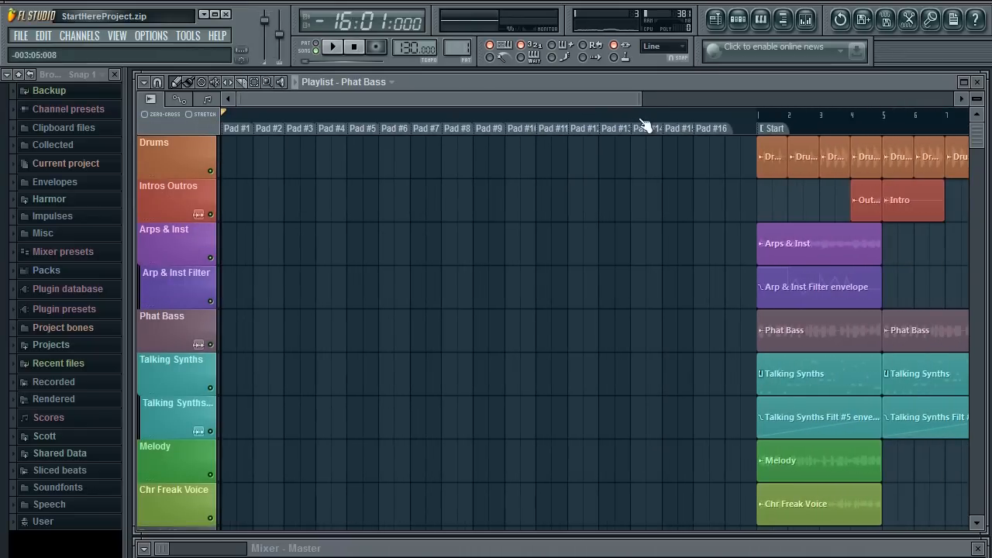
click(144, 82)
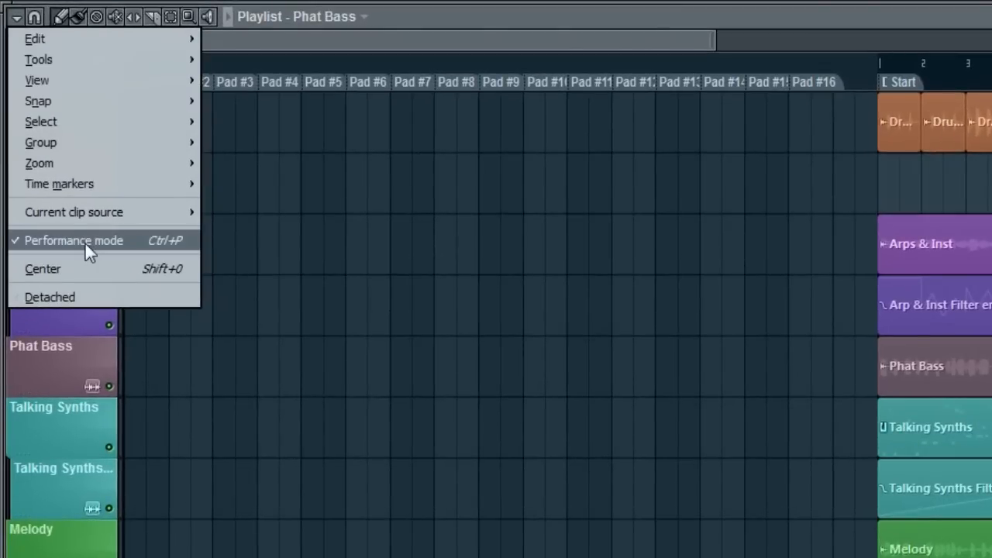
click(21, 17)
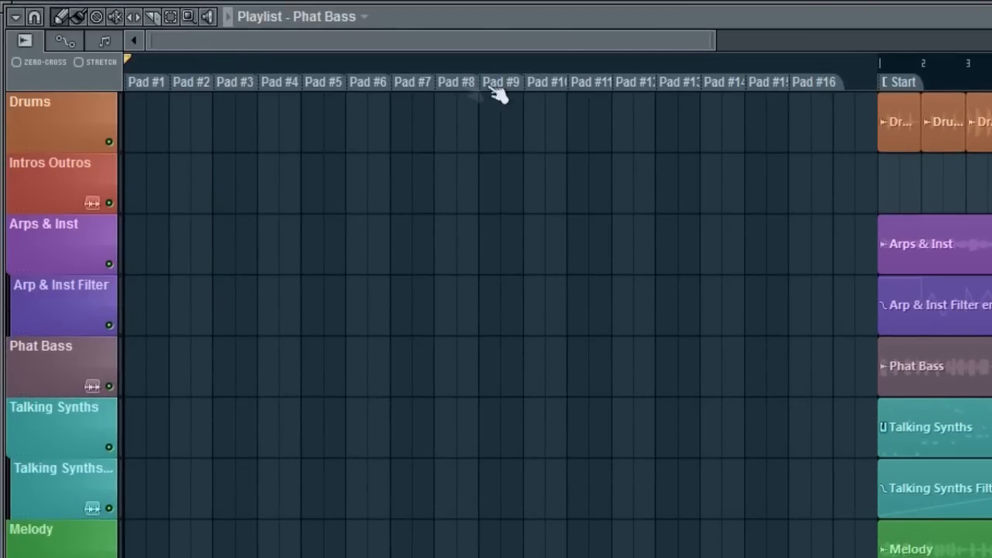
right_click(818, 83)
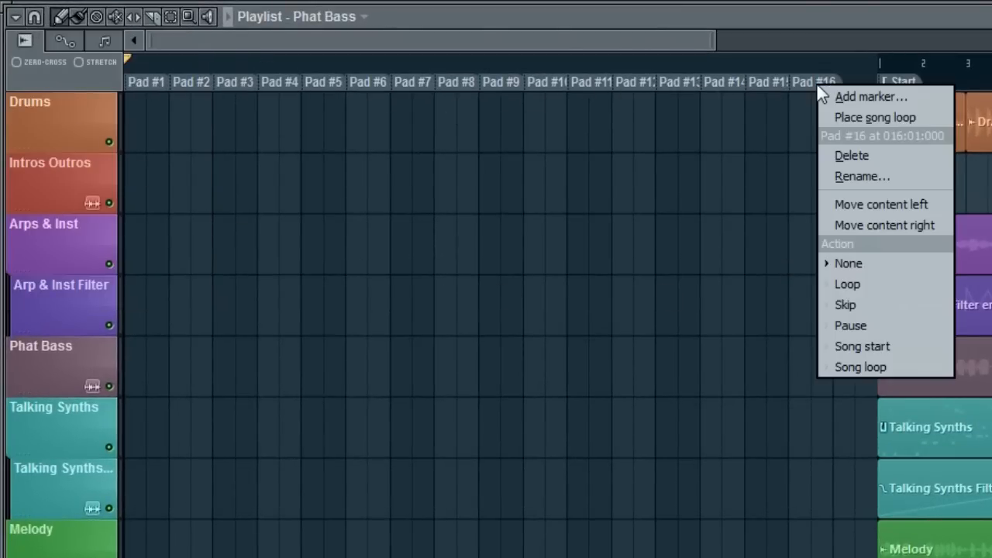
click(893, 263)
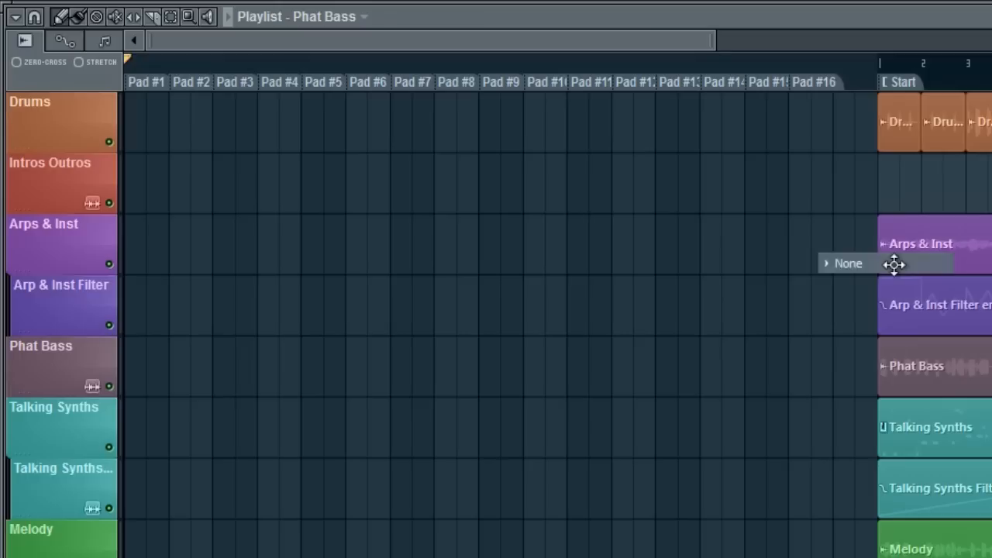
right_click(908, 85)
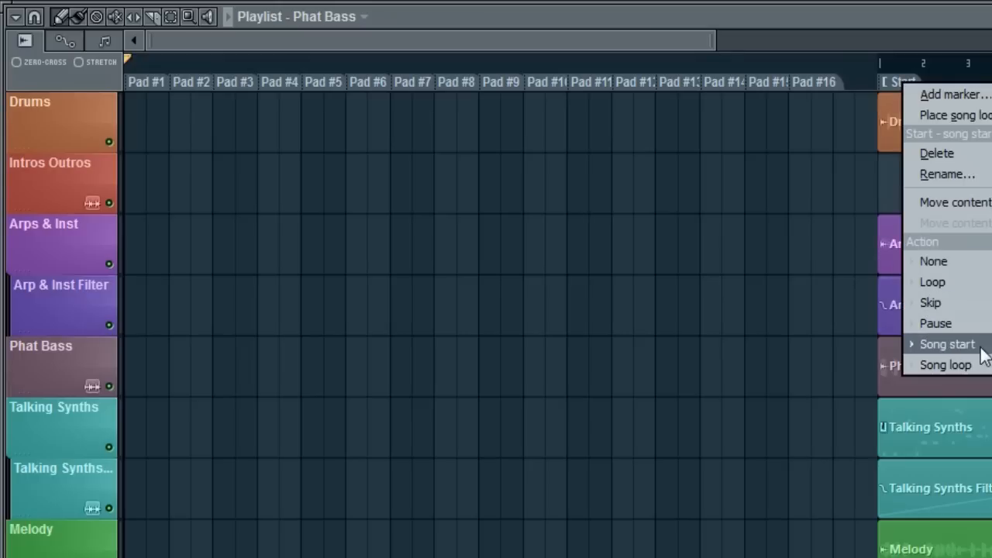
click(981, 347)
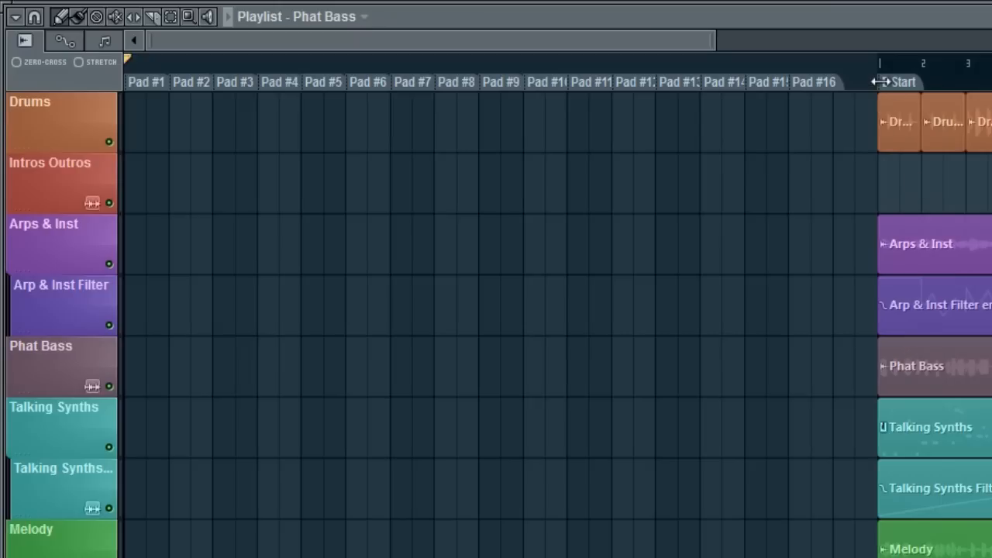
mouse_move(881, 80)
mouse_down()
mouse_move(987, 79)
mouse_move(816, 80)
mouse_move(881, 80)
mouse_up()
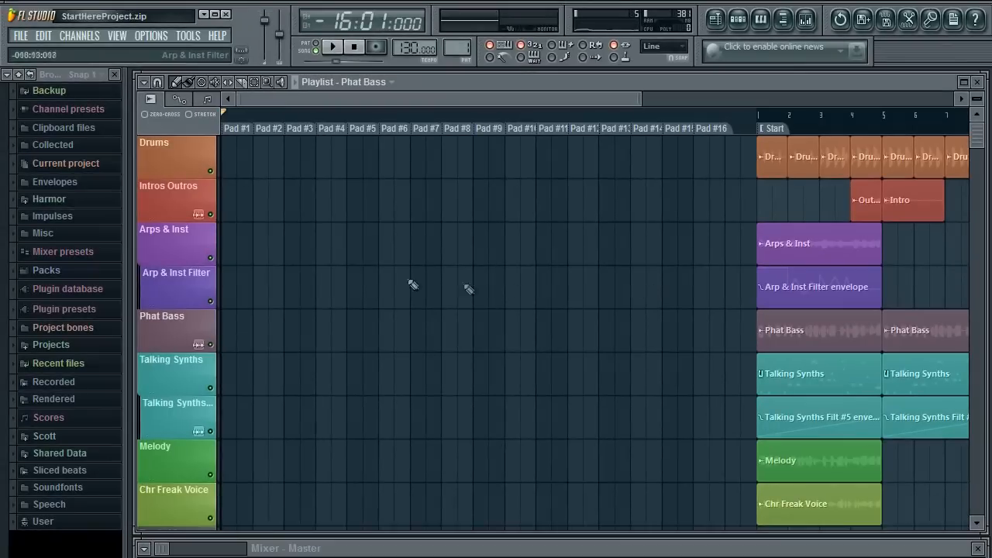
Step: Look at the project general settings and the first Talking Synths clip after the Start marker
click(151, 37)
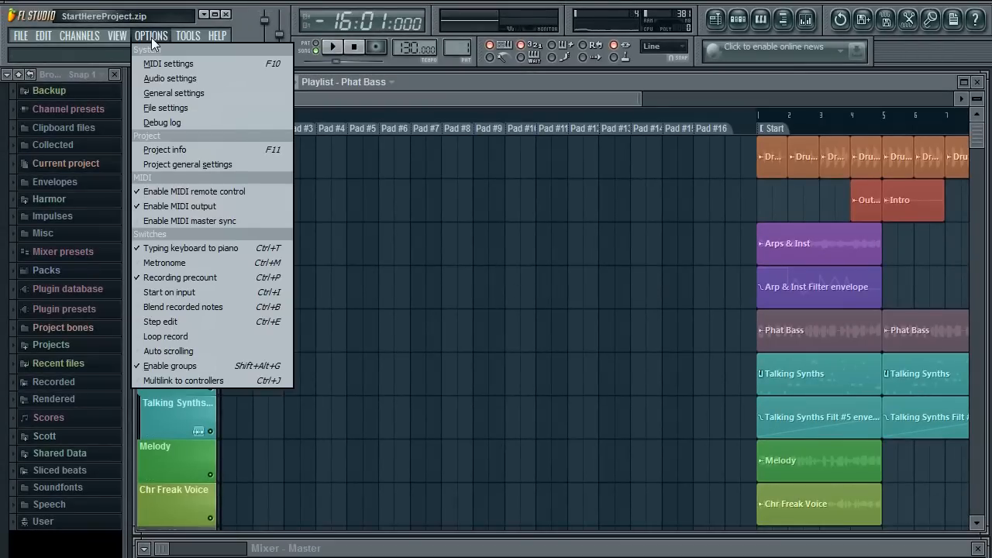
click(194, 163)
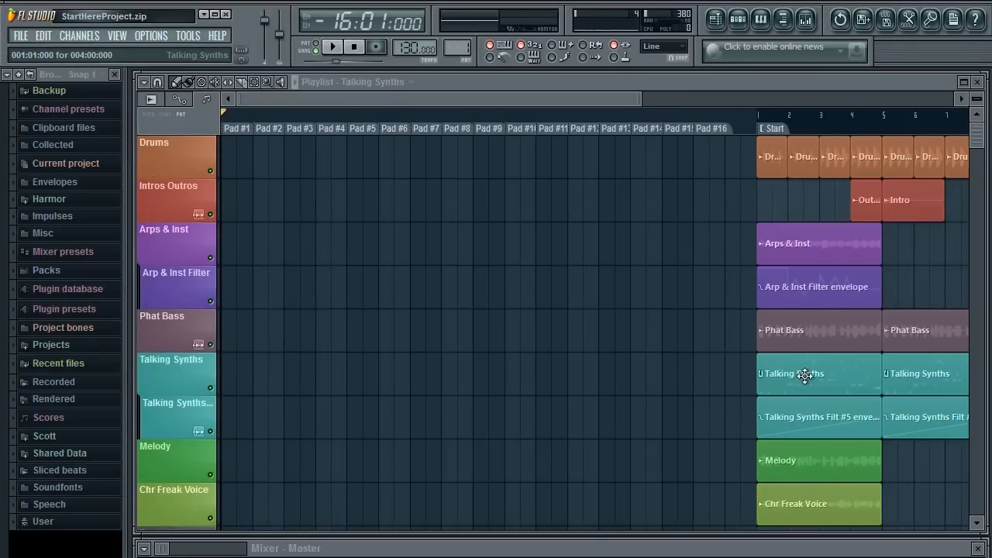
drag(805, 376, 782, 382)
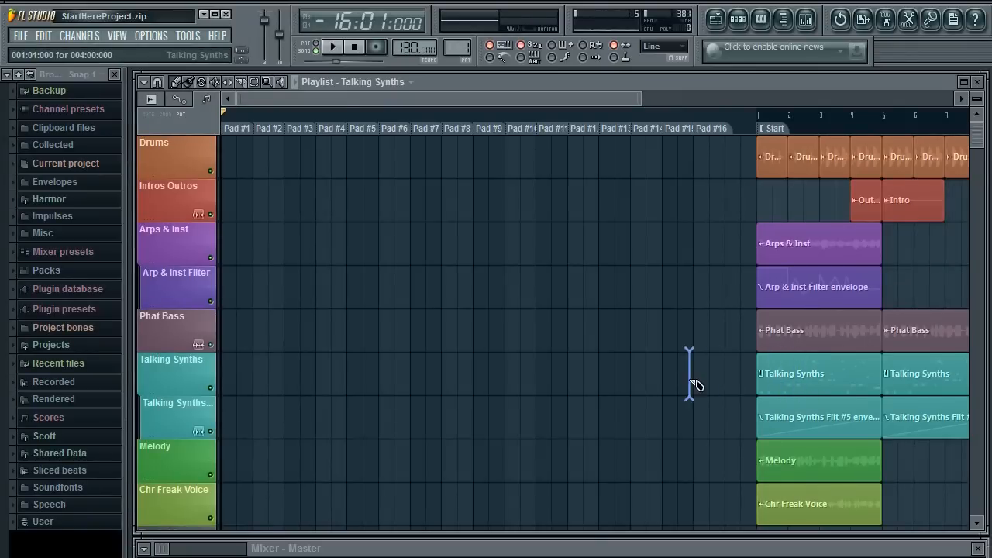
double_click(773, 383)
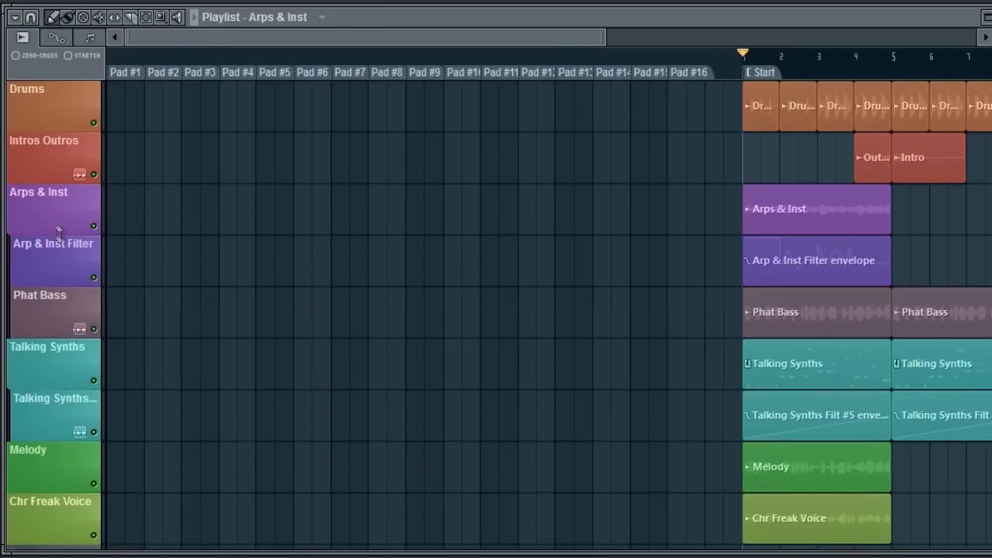
Step: Try reordering the Arps & Inst track by moving it up one place and back down
click(56, 231)
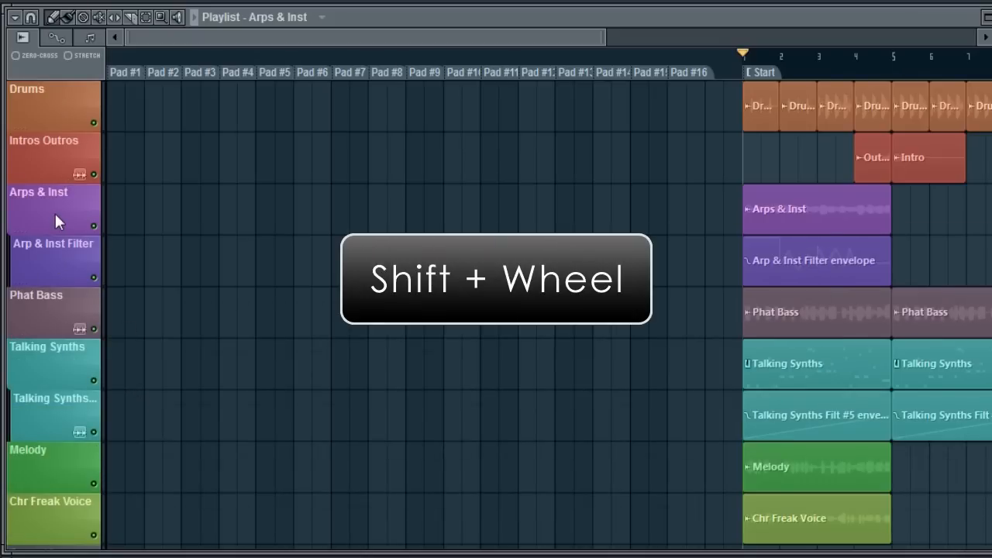
shift+scroll(55, 211, up, 1)
shift+scroll(60, 166, down, 1)
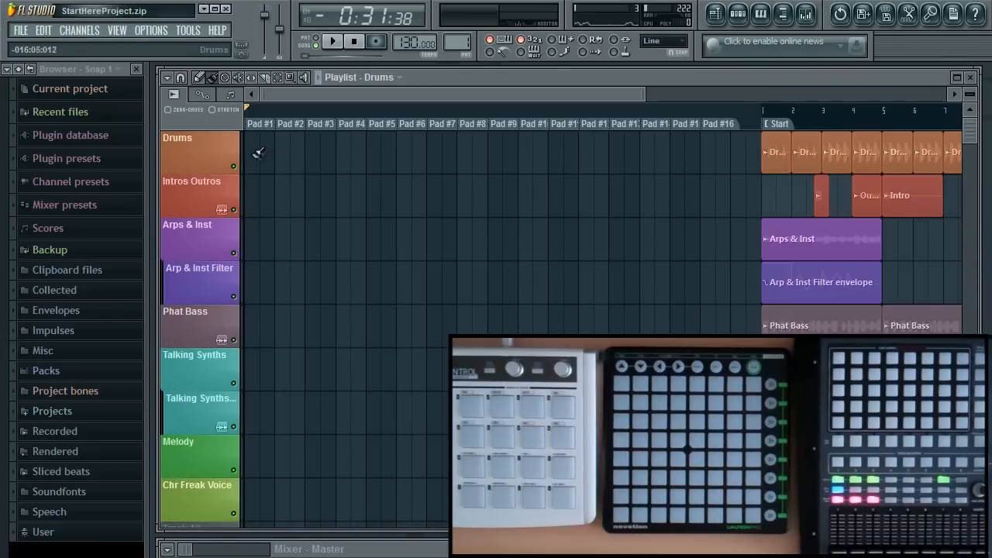
Step: Place Drums clips at Pads #1 and #3, and Arps & Inst and Phat Bass clips at Pads #1, #3 and #4
click(259, 152)
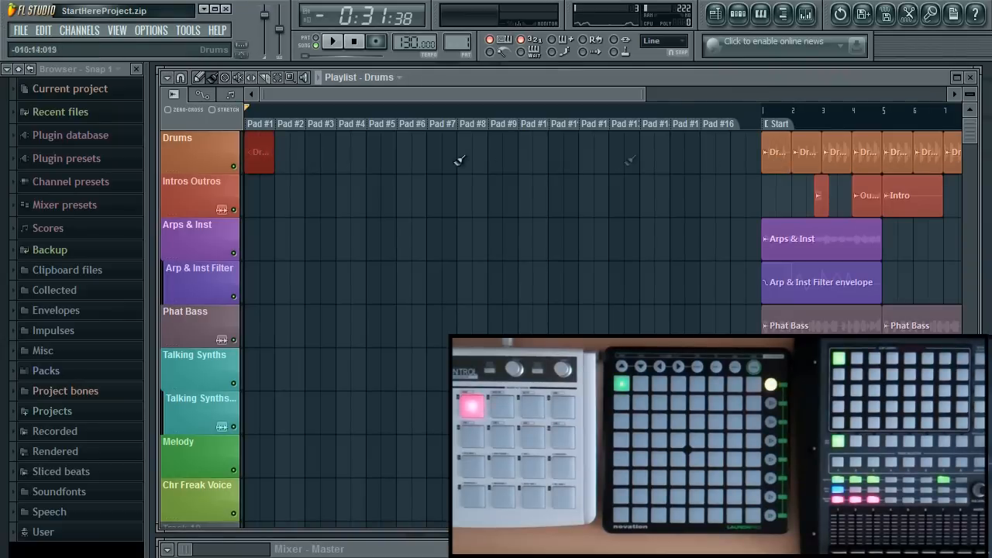
click(317, 163)
click(791, 238)
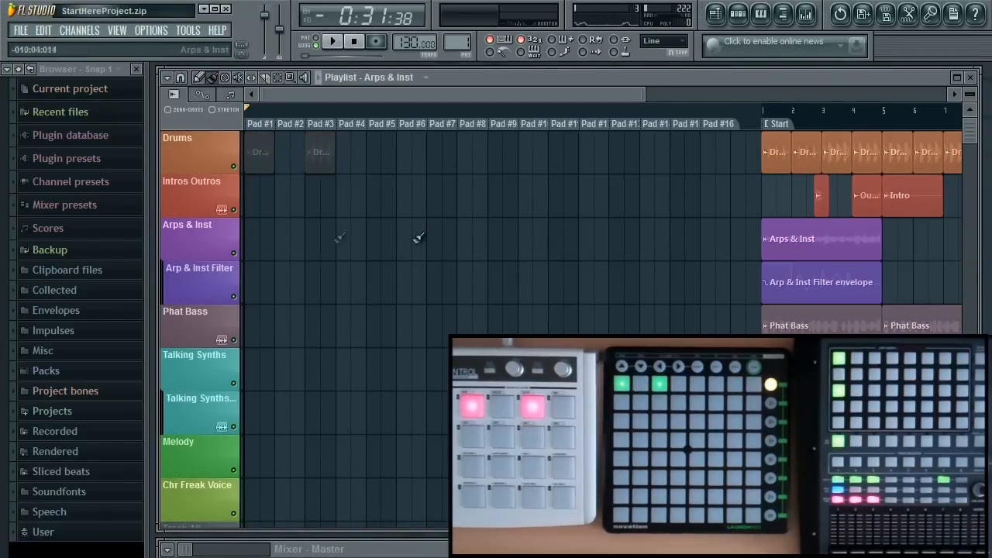
click(263, 235)
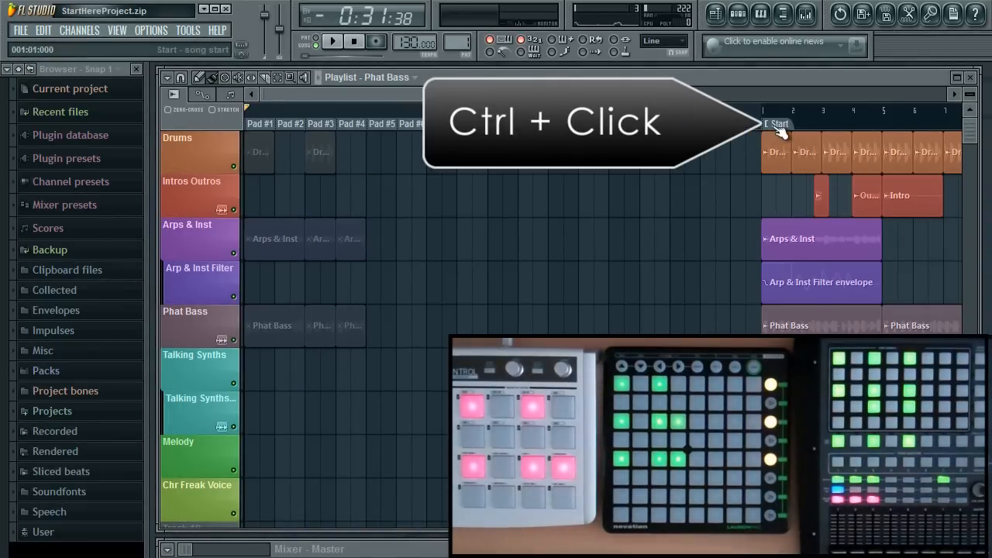
Step: Select all clips in the song section from the Start marker onward and delete them
ctrl+click(778, 126)
key(Delete)
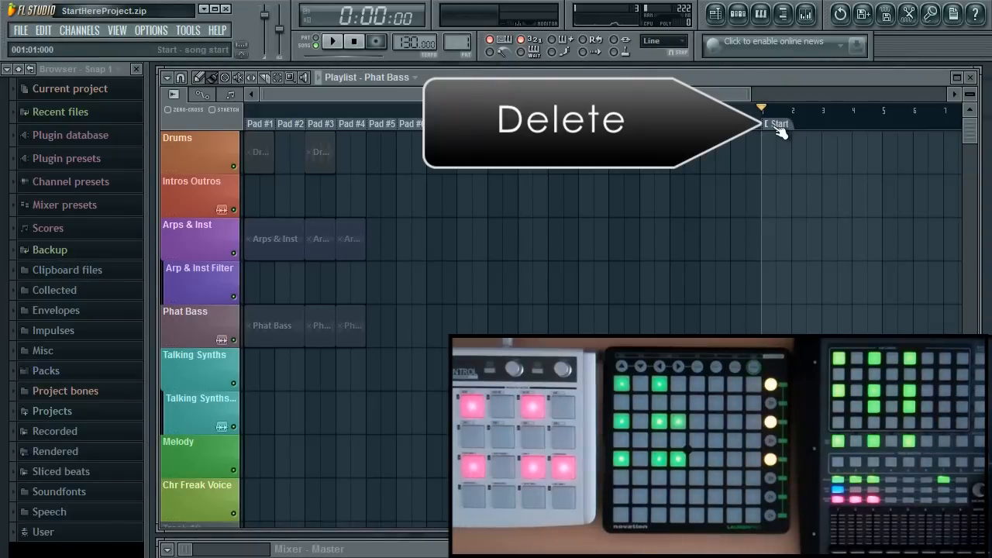
key(shift+6)
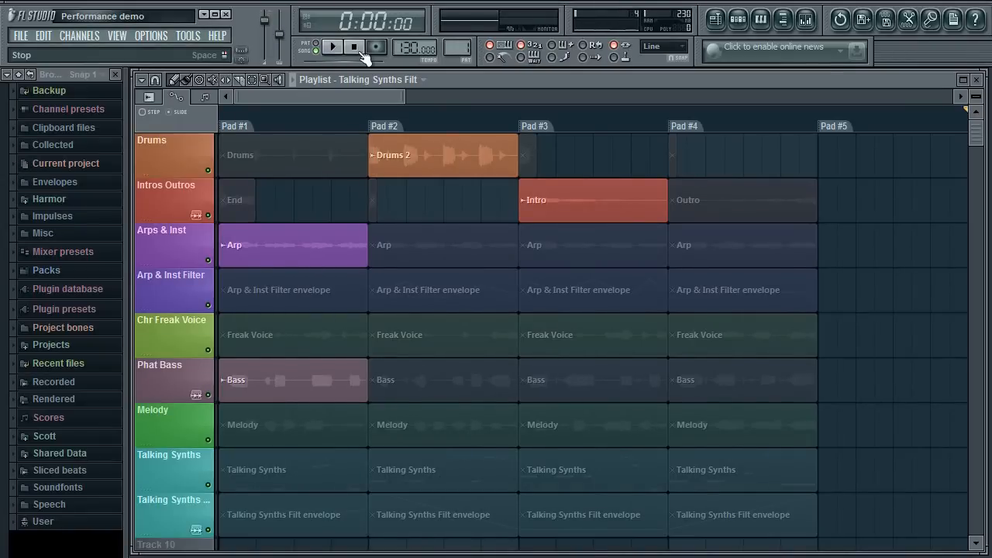
Step: Play the performance to hear the enabled clips, and stop playback
click(341, 51)
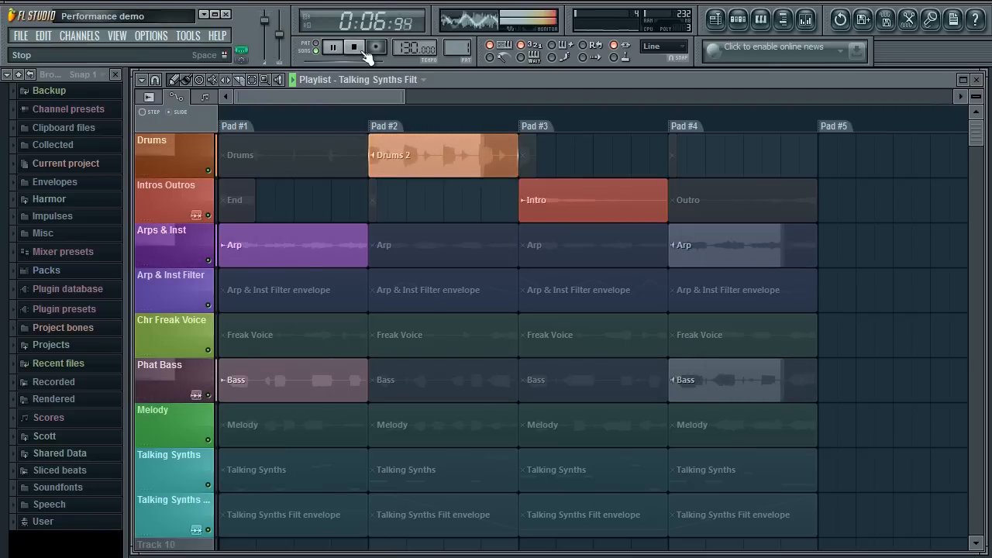
click(366, 52)
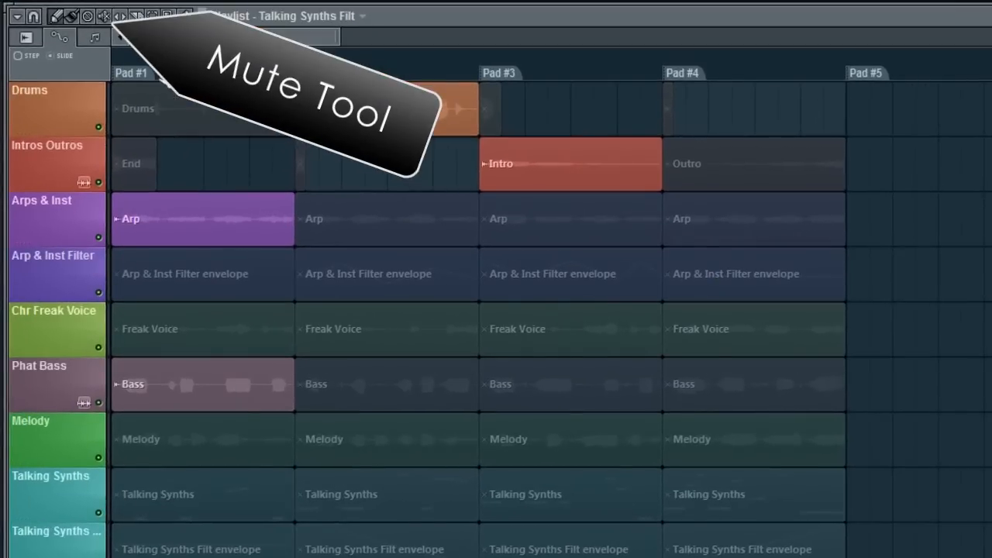
Step: With the Mute tool, mute Drums 2, Intro and the Pad #1 Bass, leaving Drums, Arp and Arp & Inst Filter envelope enabled on Pad #1
click(104, 17)
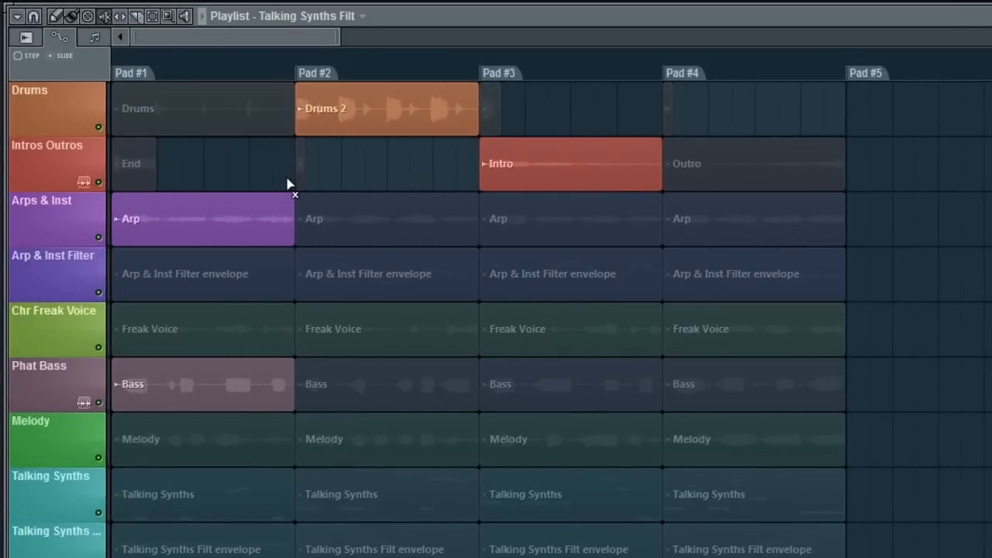
click(368, 122)
click(521, 172)
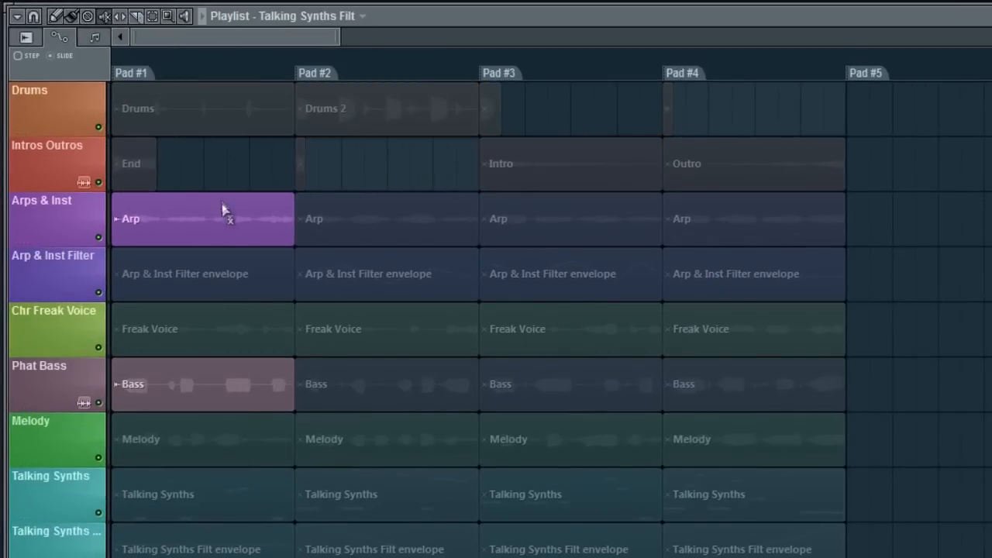
click(222, 209)
click(227, 396)
click(224, 107)
click(220, 226)
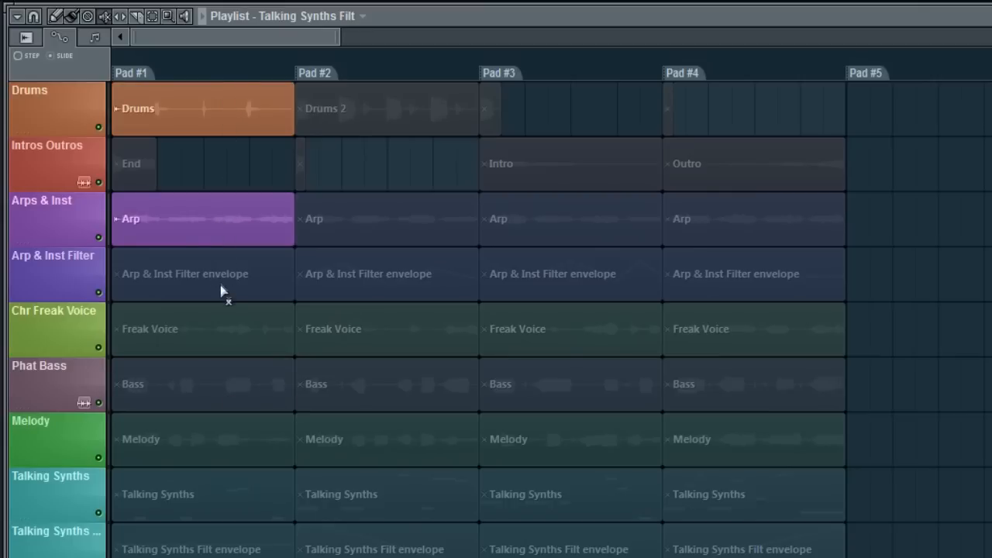
click(220, 291)
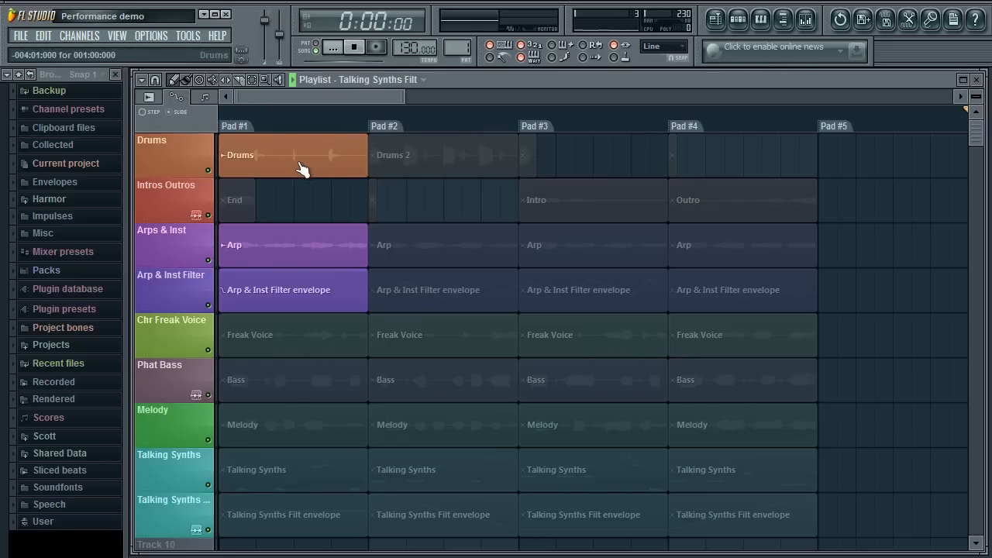
Step: Start playback and set the Arps & Inst track's performance motion to March & wrap with 1 beat trigger sync
key(space)
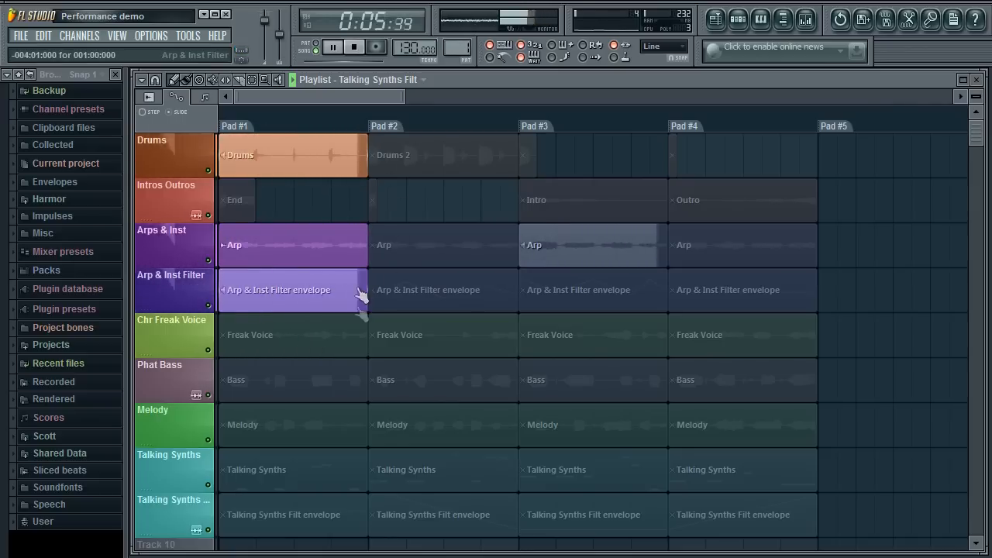
right_click(199, 243)
mouse_move(155, 293)
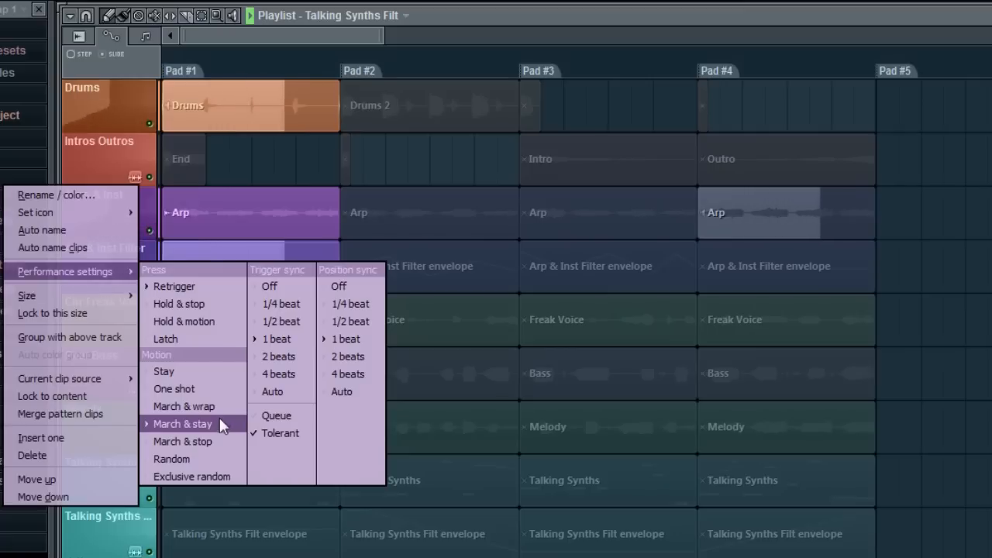
right_click(221, 406)
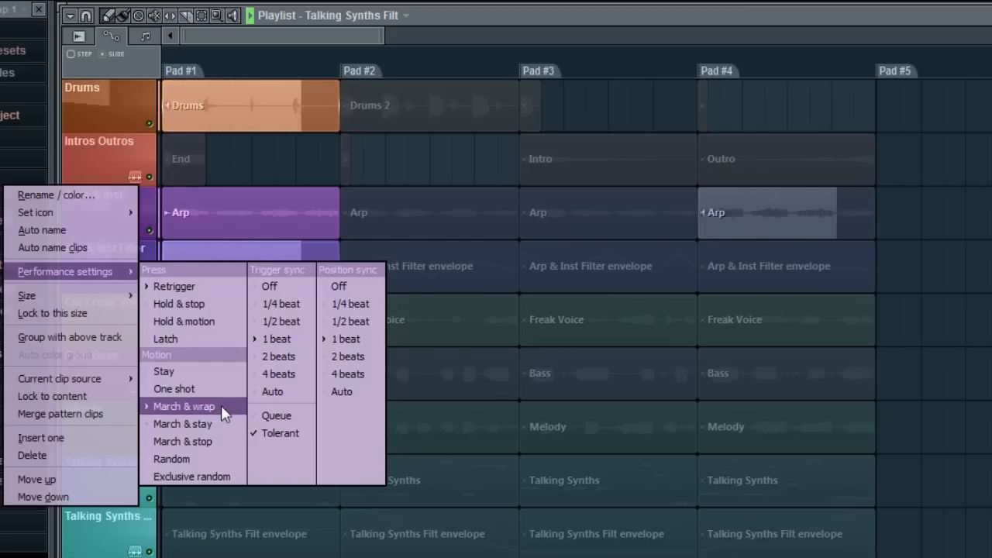
click(290, 345)
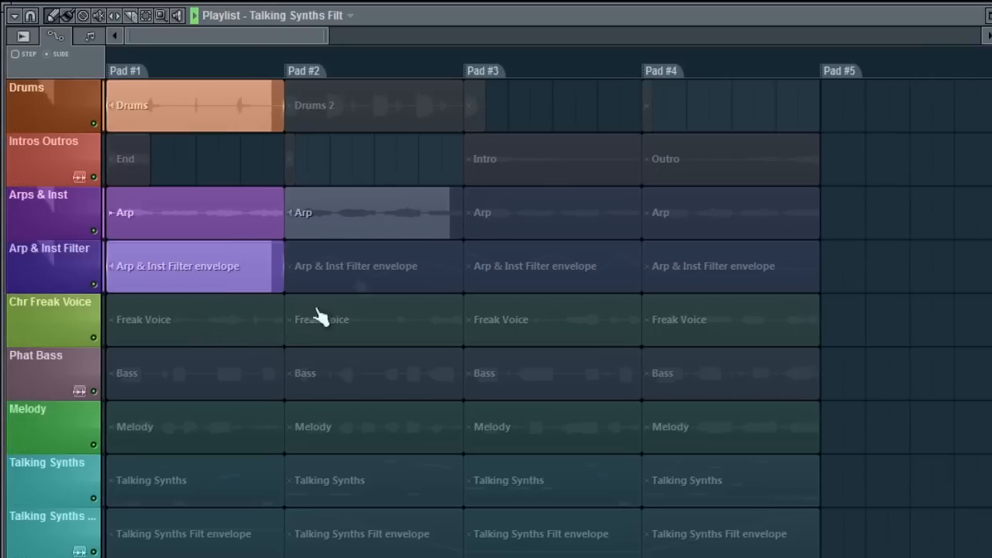
Step: Launch the Arp clips on different pads of the Arps & Inst track, ending with the Pad #2 clip
click(559, 224)
click(399, 219)
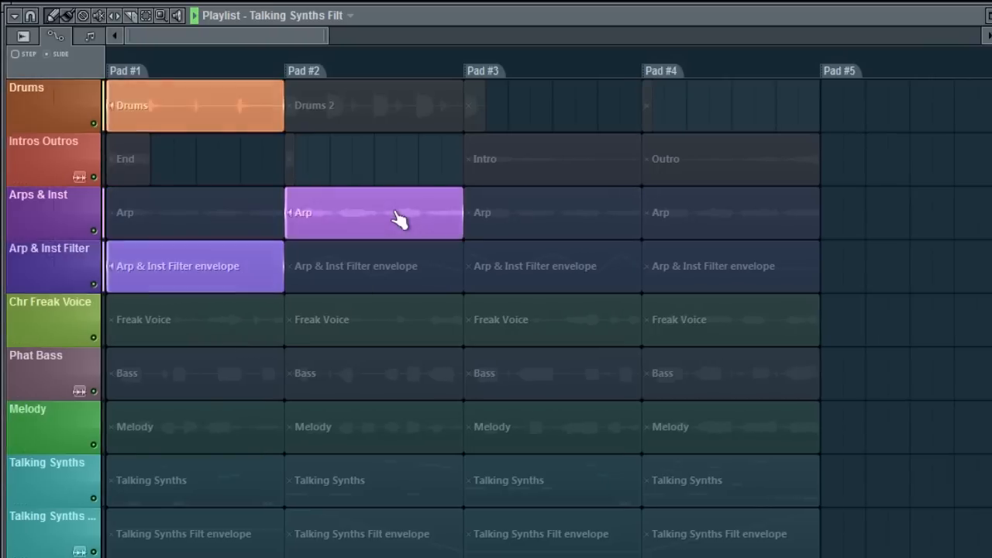
click(551, 217)
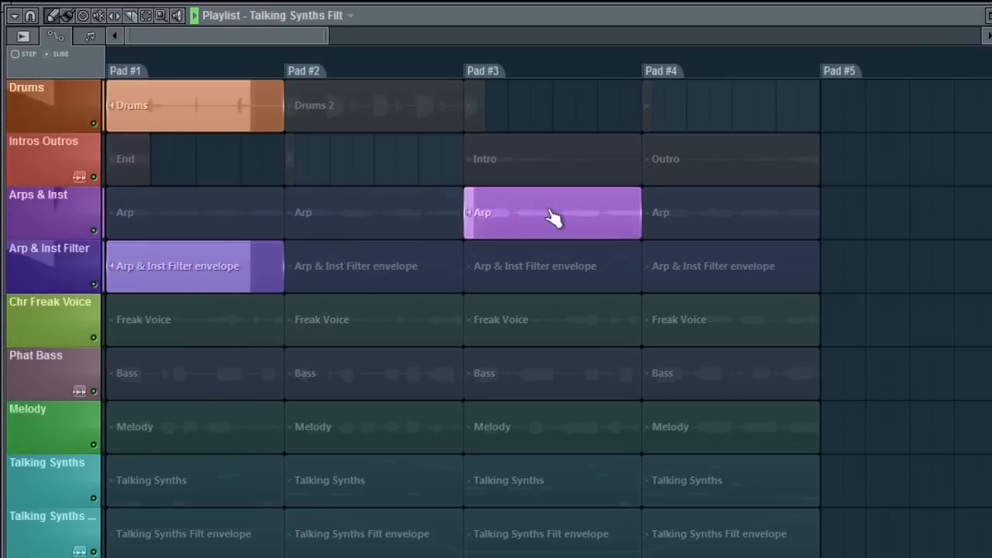
click(248, 214)
click(657, 214)
click(391, 219)
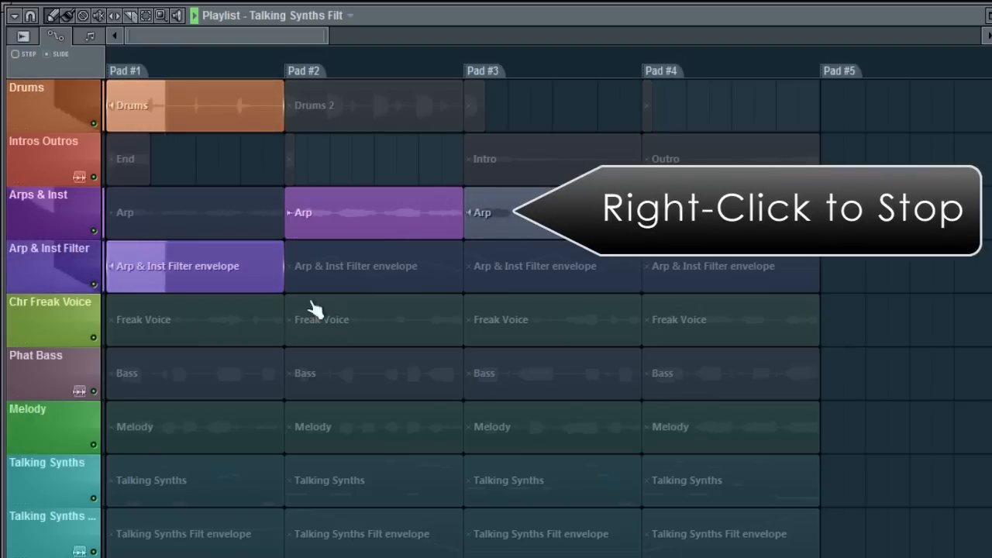
Step: Stop the playing clips on the Arps & Inst, Arp & Inst Filter and Drums tracks one after another
right_click(335, 219)
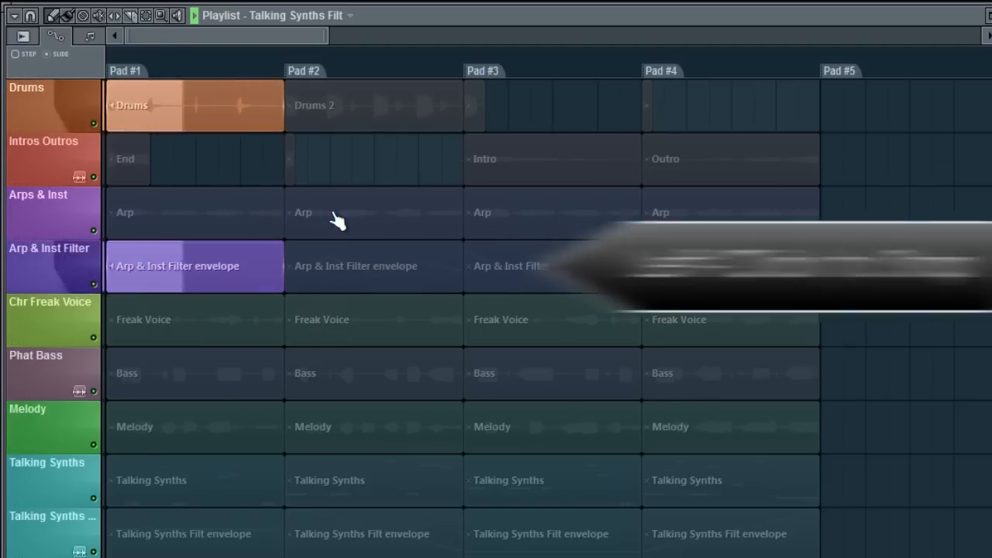
click(76, 266)
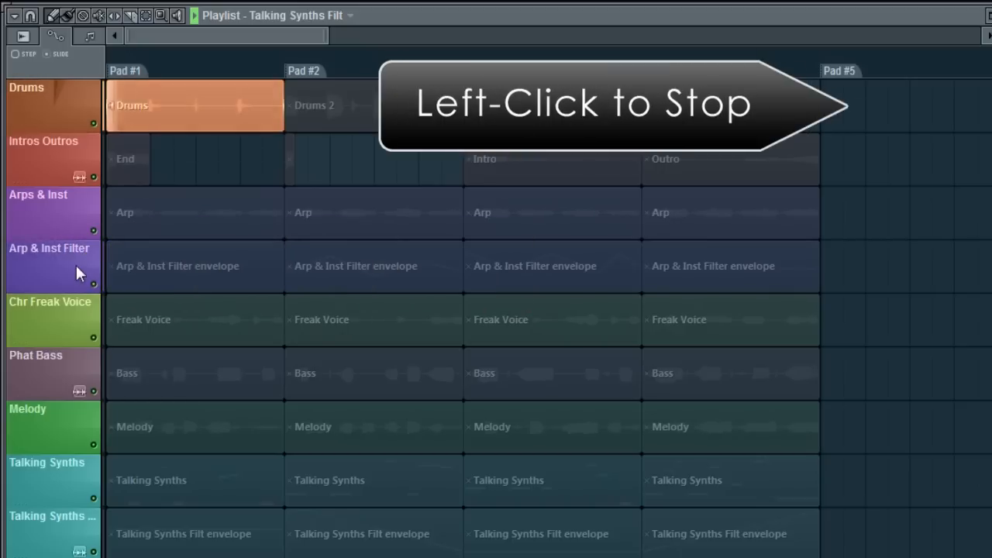
click(848, 111)
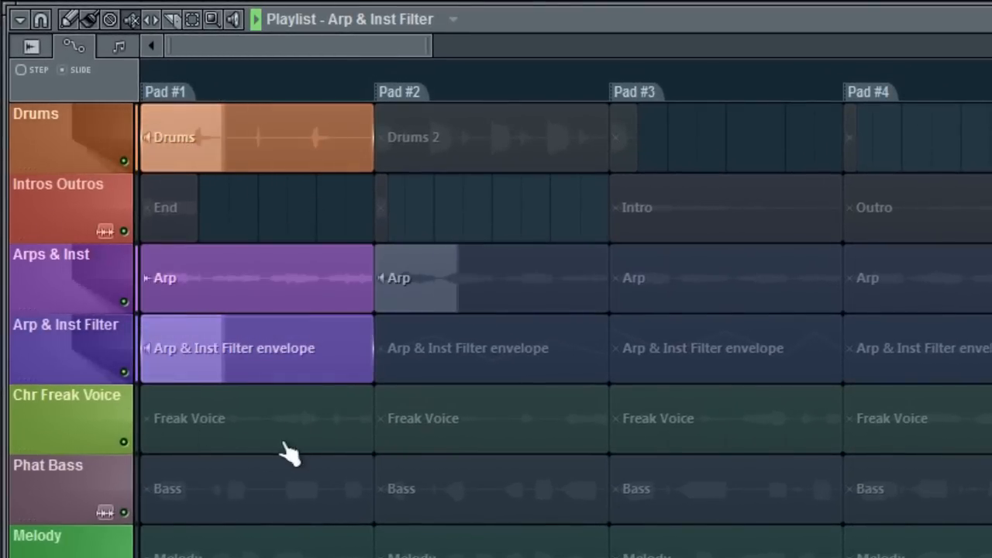
Step: Switch the playlist's precise time indicator off and back on
click(20, 21)
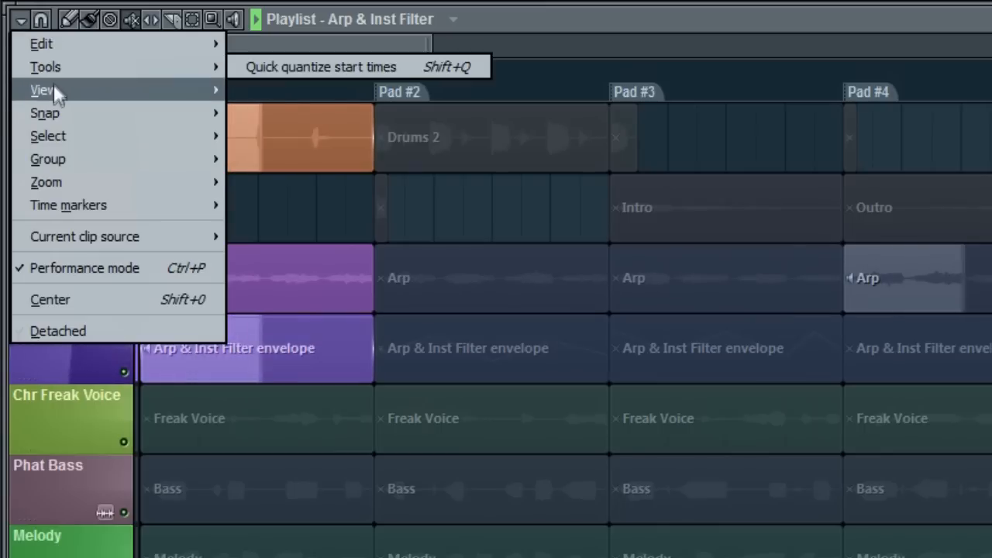
mouse_move(53, 92)
click(352, 310)
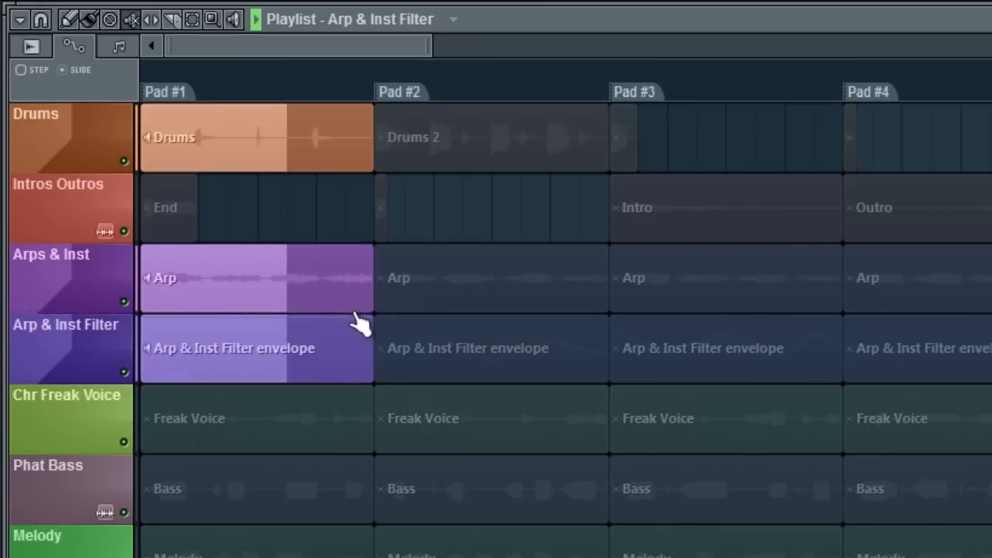
click(19, 20)
mouse_move(74, 90)
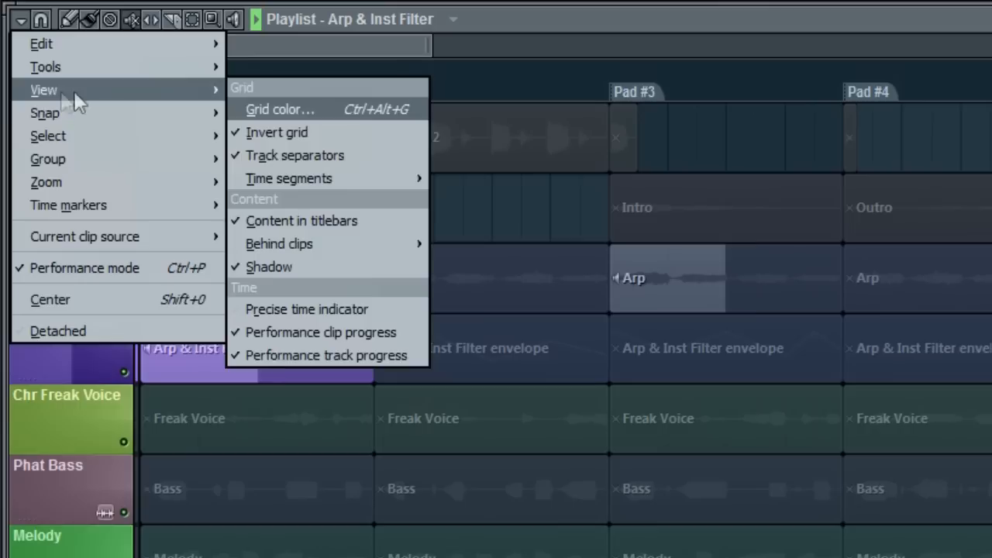
click(290, 311)
Step: Turn off the playlist's performance clip progress and performance track progress displays
click(19, 20)
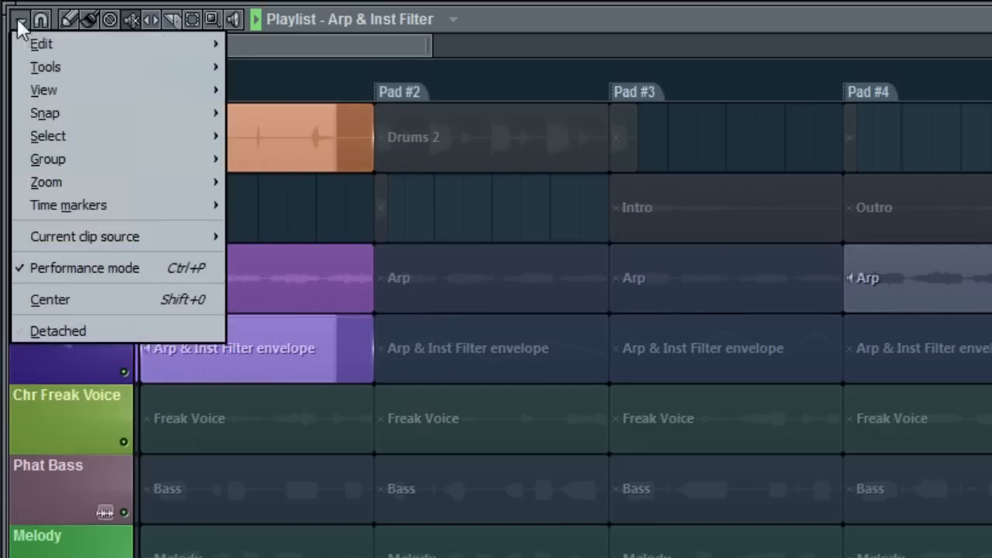
mouse_move(67, 88)
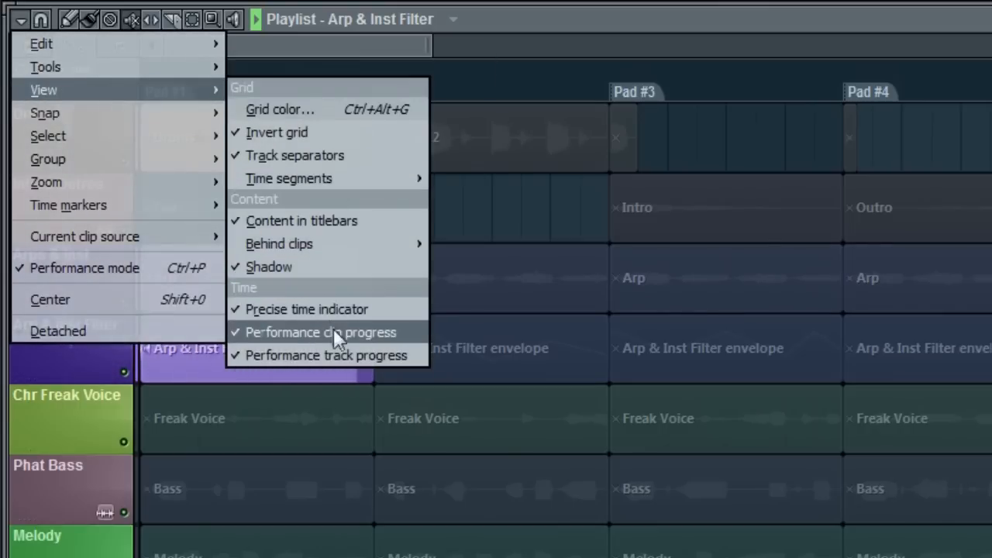
click(370, 333)
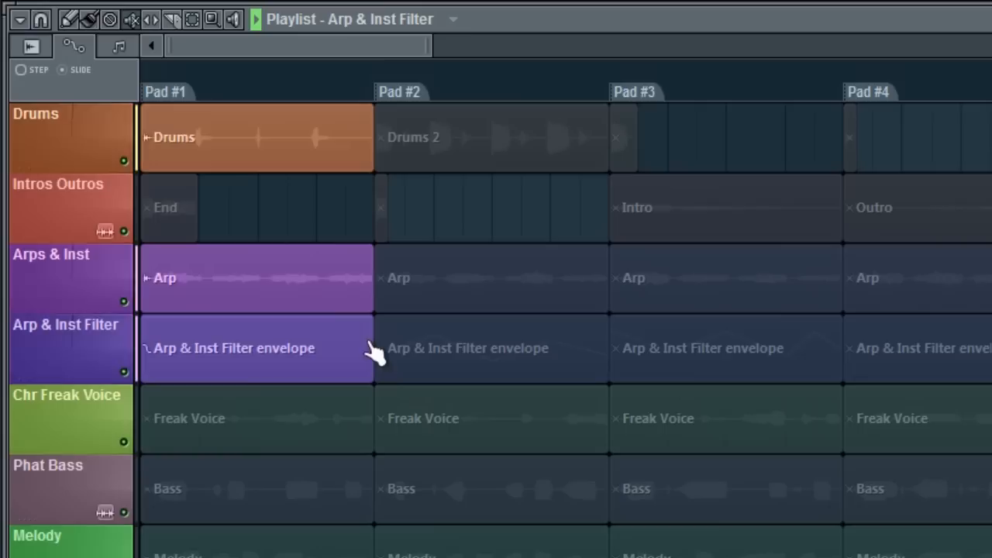
click(20, 22)
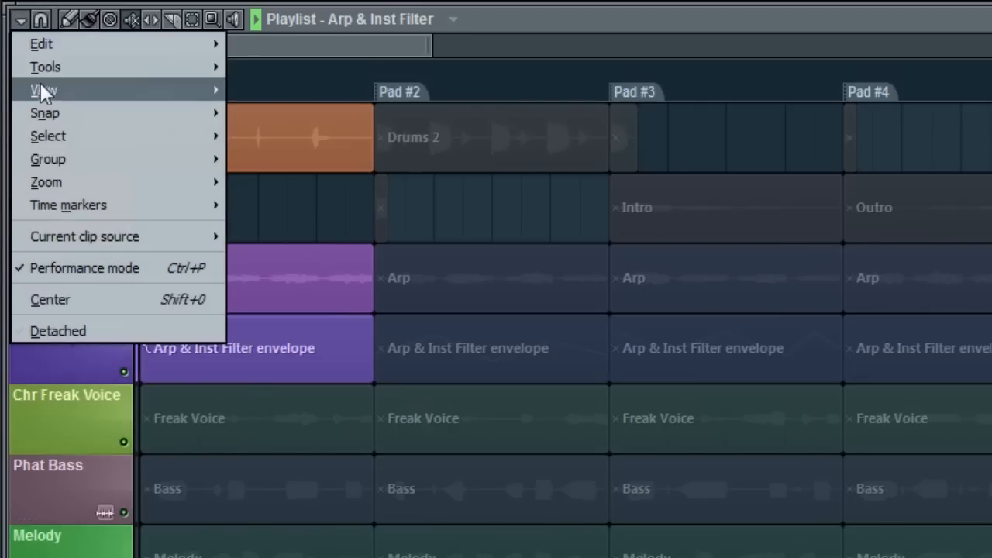
mouse_move(80, 94)
click(344, 356)
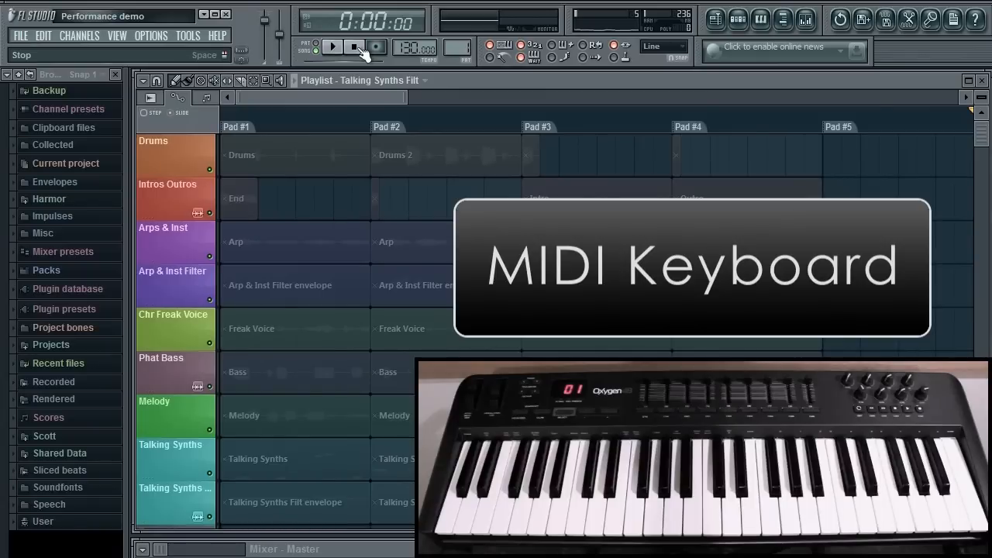
Step: Open the MIDI settings for the keyboard controller, and stop the running performance
click(153, 36)
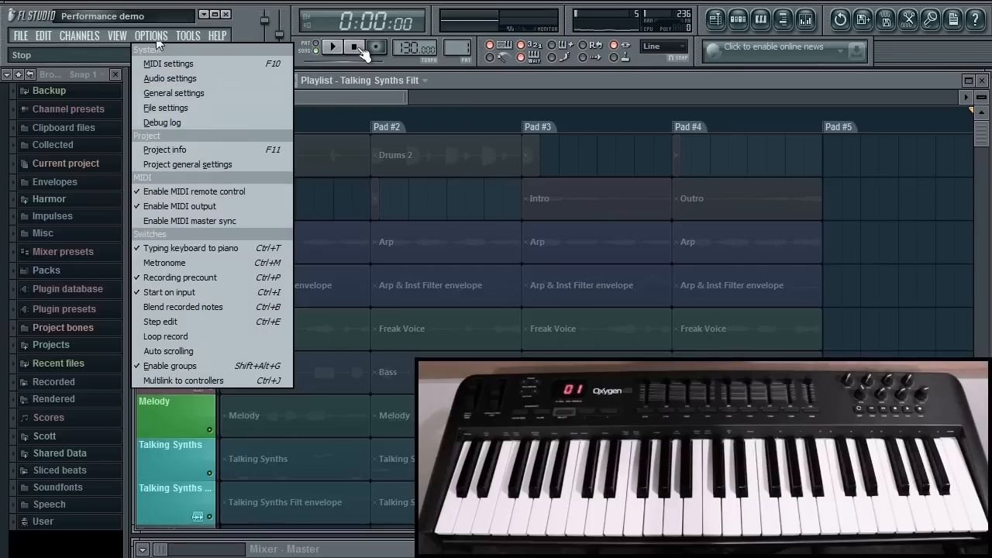
click(179, 65)
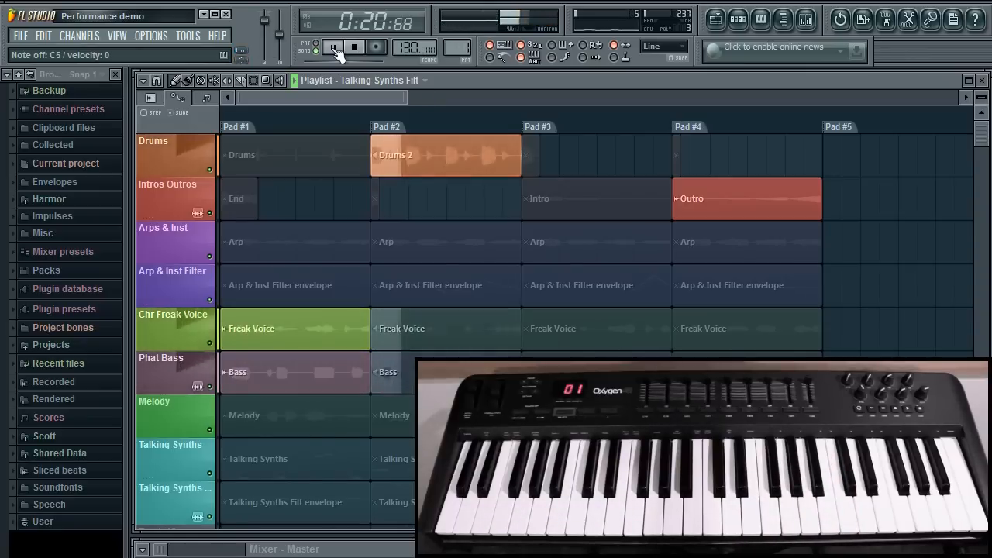
click(358, 48)
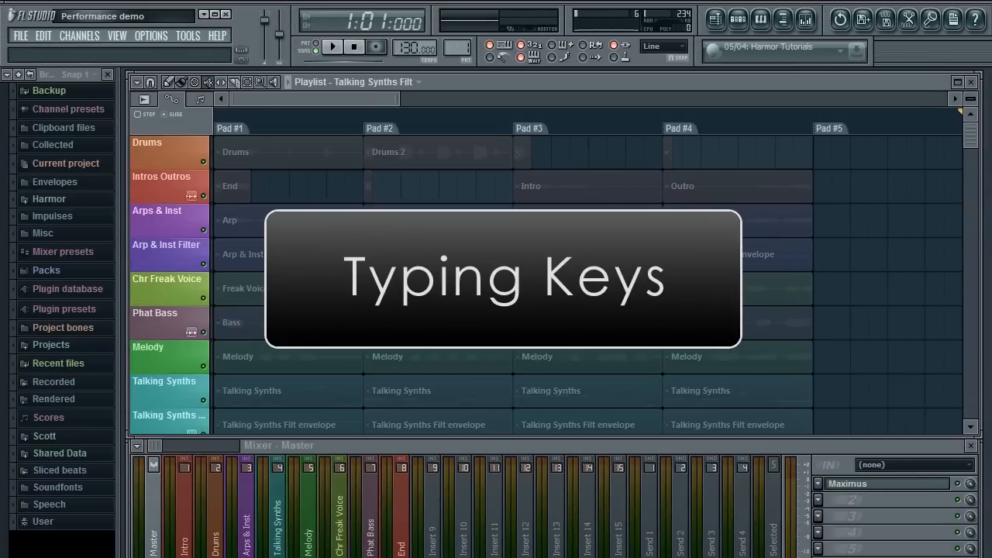
Step: Review the MIDI settings for the Oxygen 49 input and close the settings window
click(156, 37)
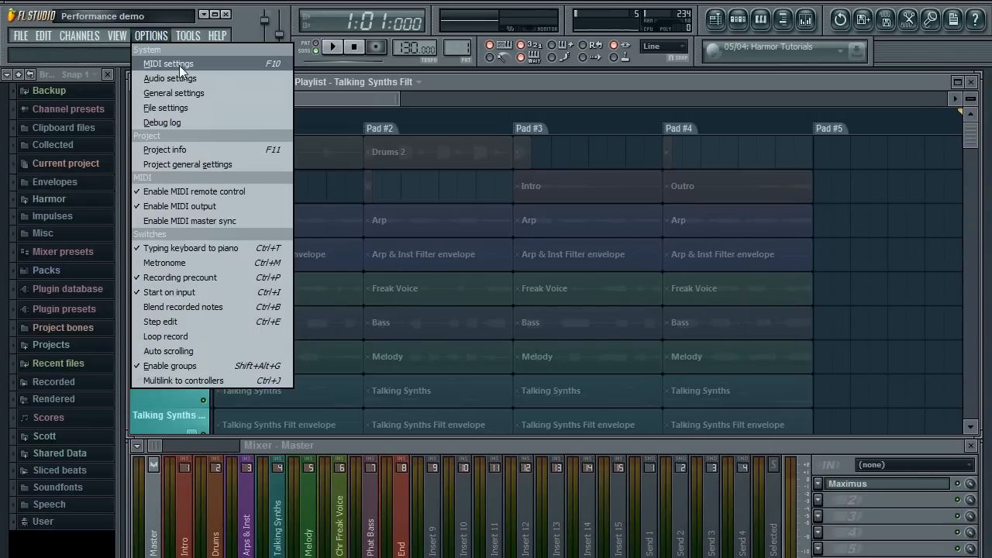
click(179, 65)
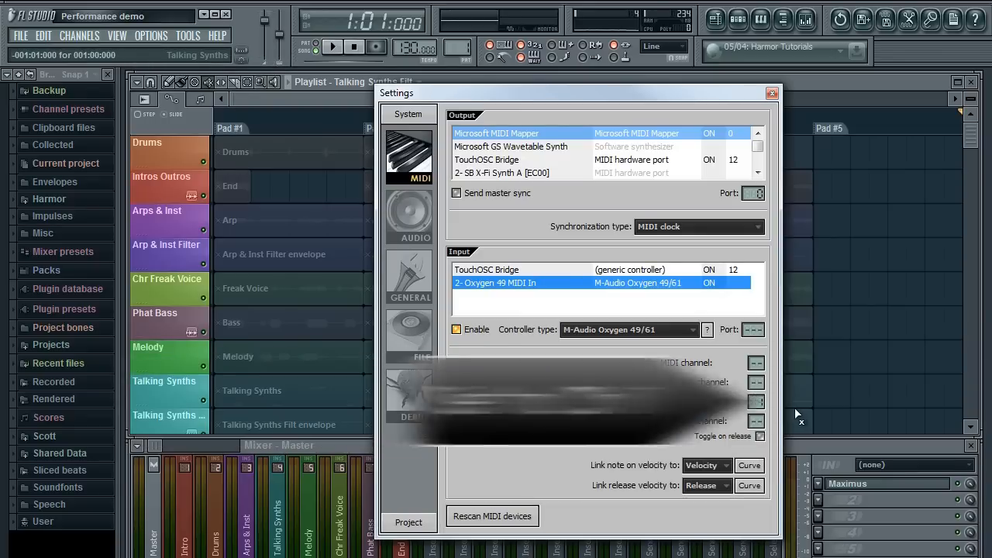
click(772, 93)
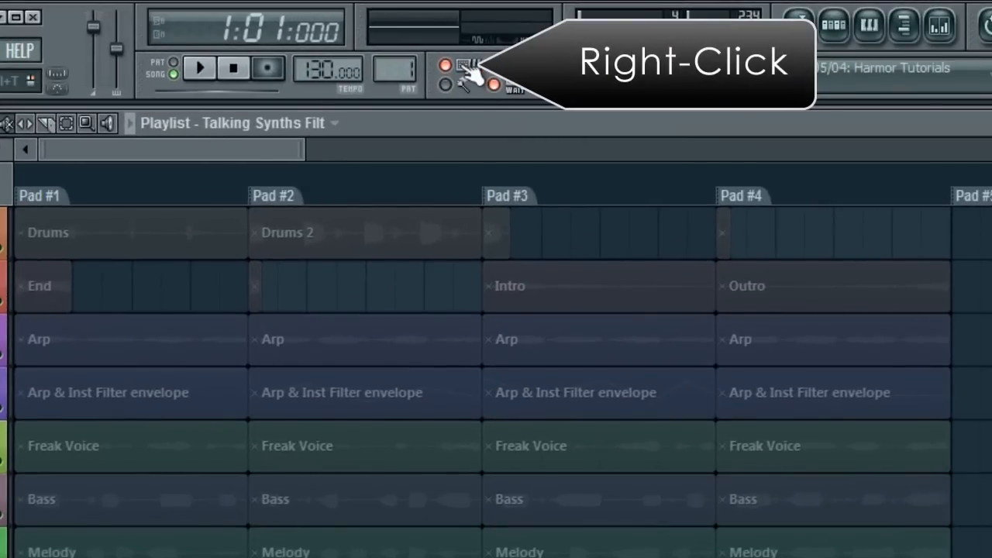
Step: Open the typing keyboard options and use the typing keyboard to launch Drums and Arp on Pad #1 and Outro on Pad #4
right_click(471, 73)
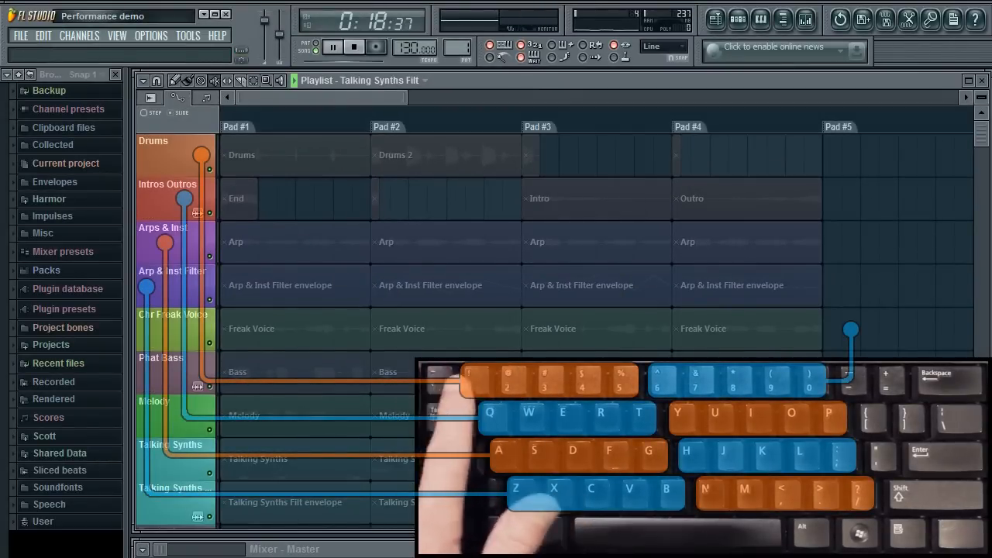
key(1)
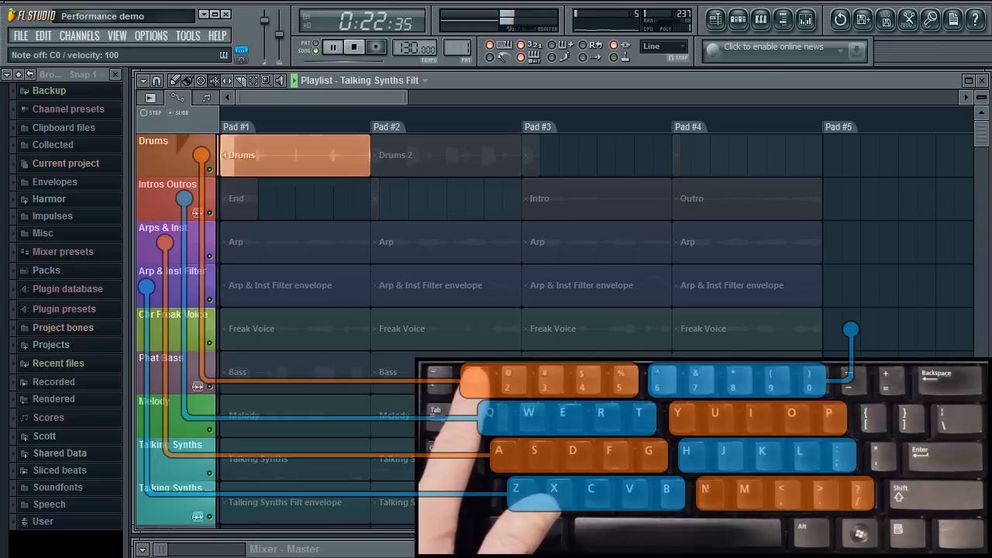
key(r)
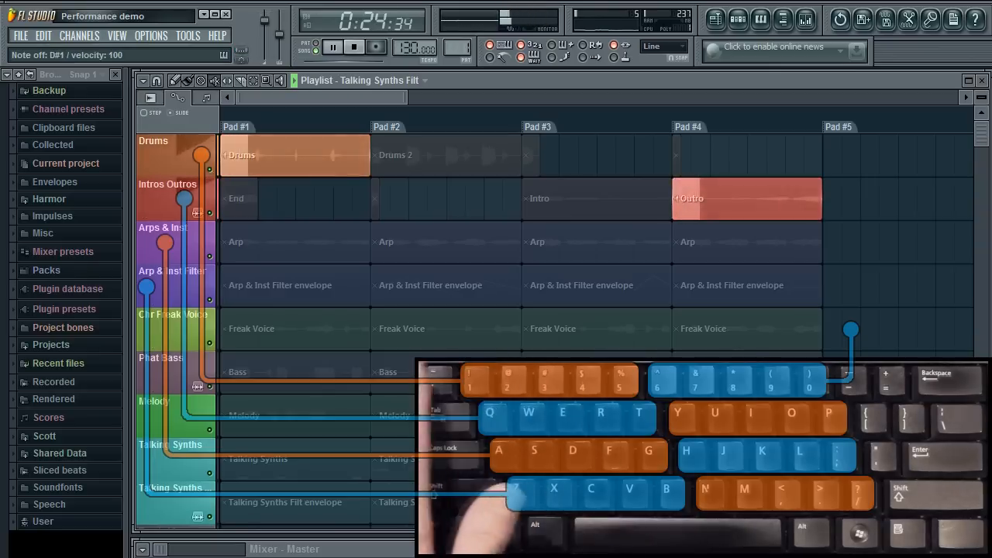
key(a)
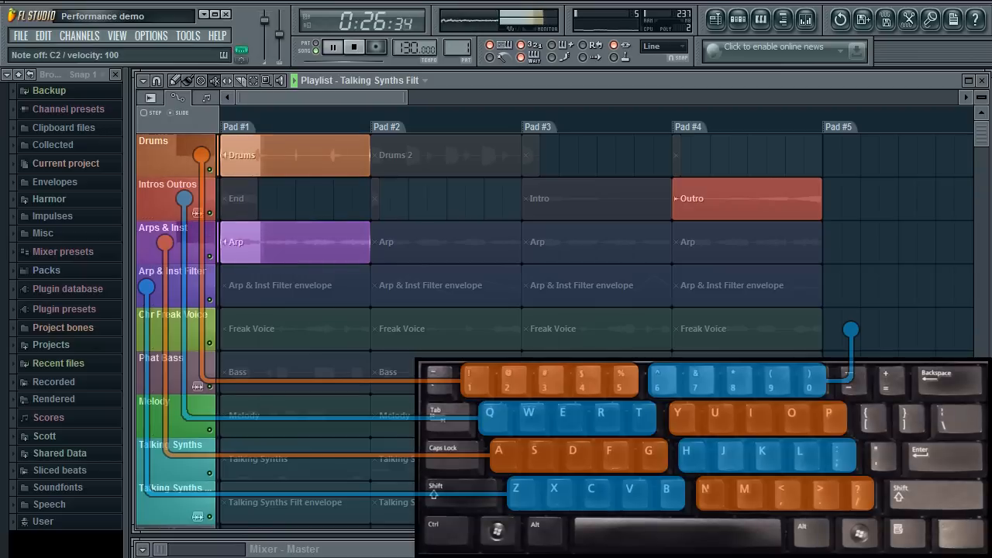
key(s)
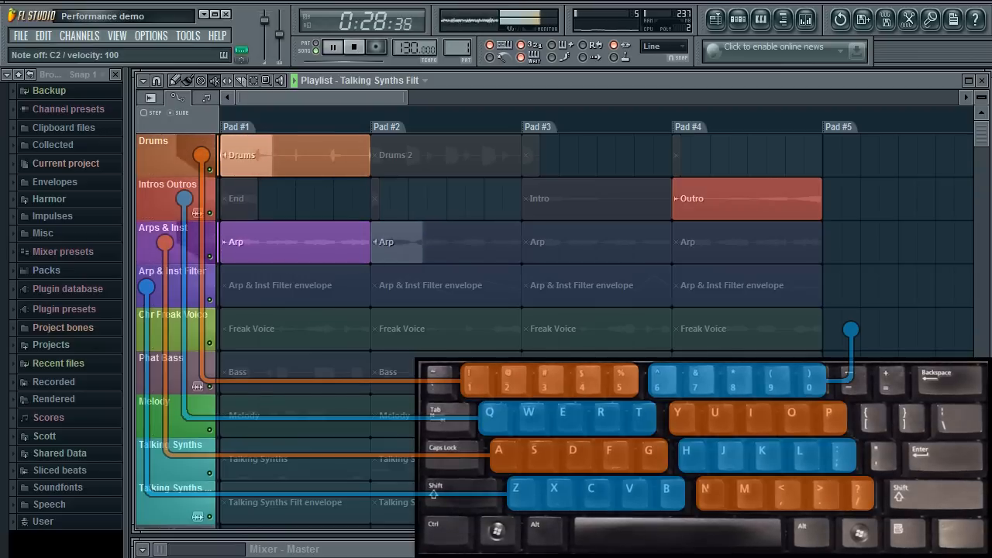
key(d)
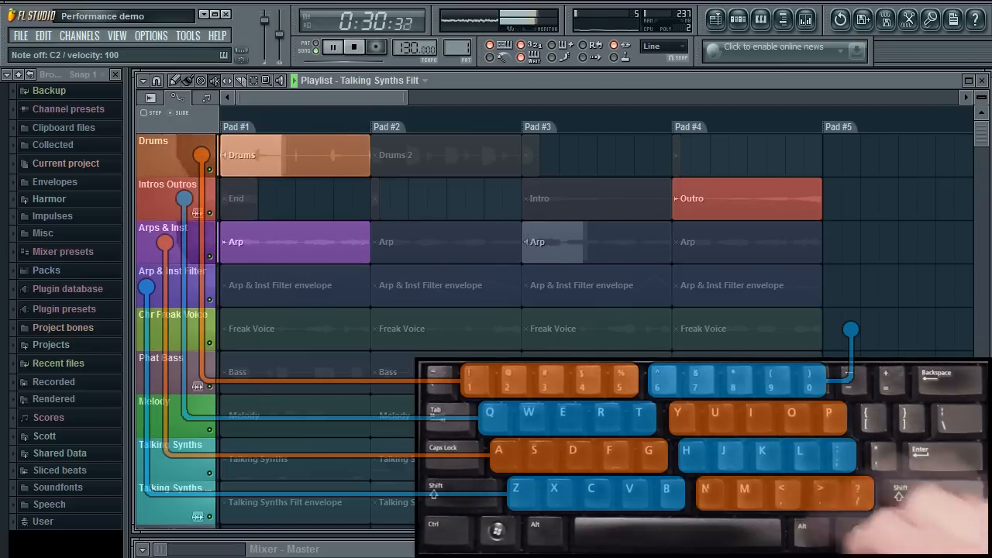
Step: Launch Bass on Pad #1, Drums 2 on Pad #2 and Intro on Pad #3 from the typing keyboard
key(y)
key(y)
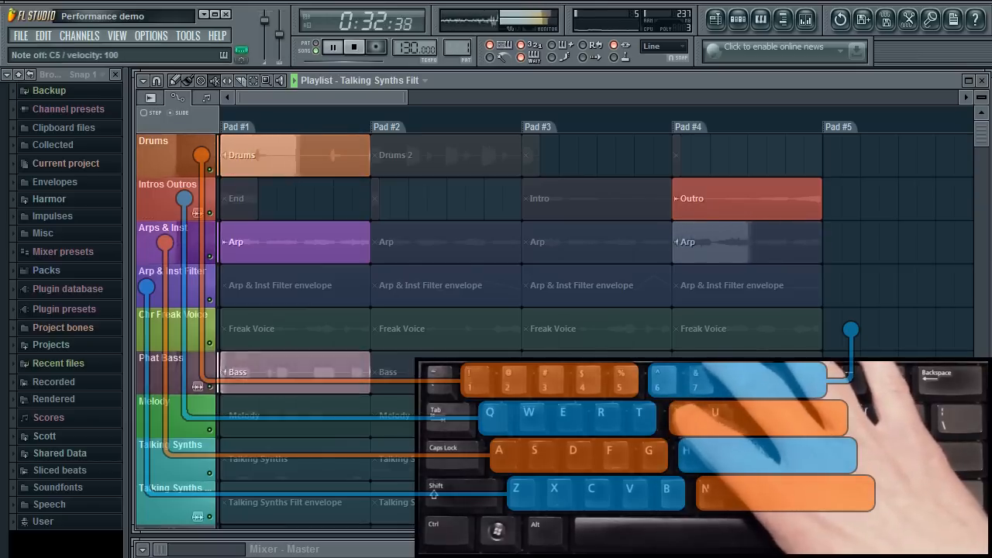
key(y)
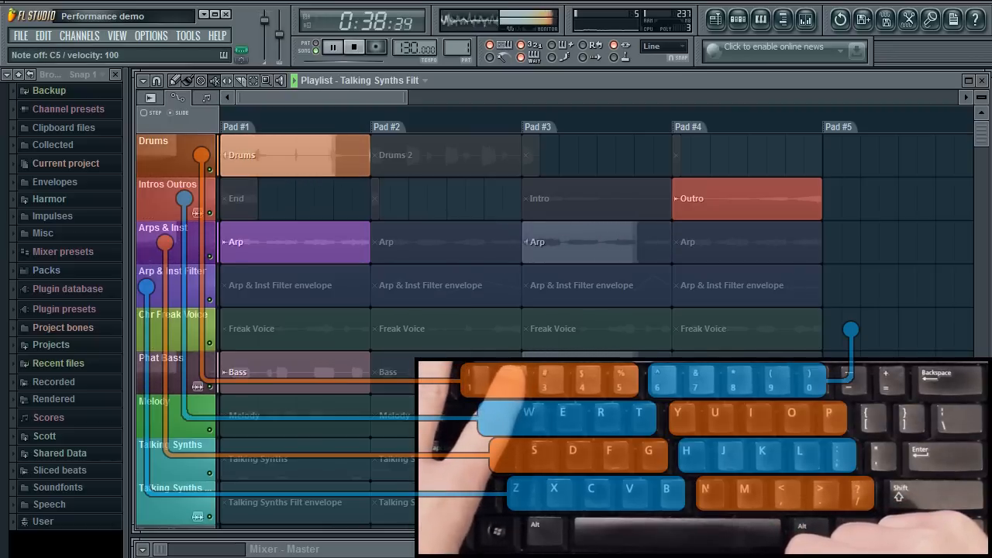
key(2)
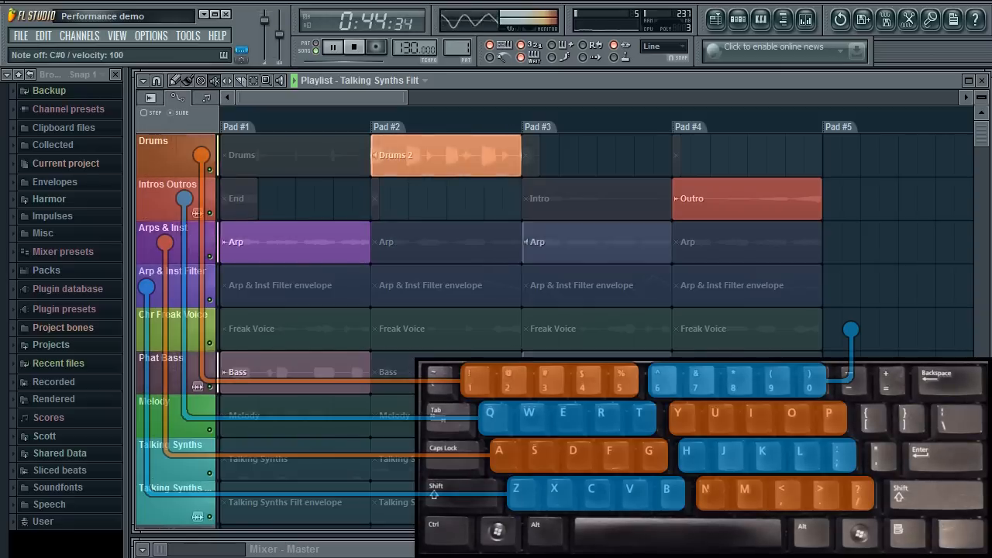
key(e)
key(f)
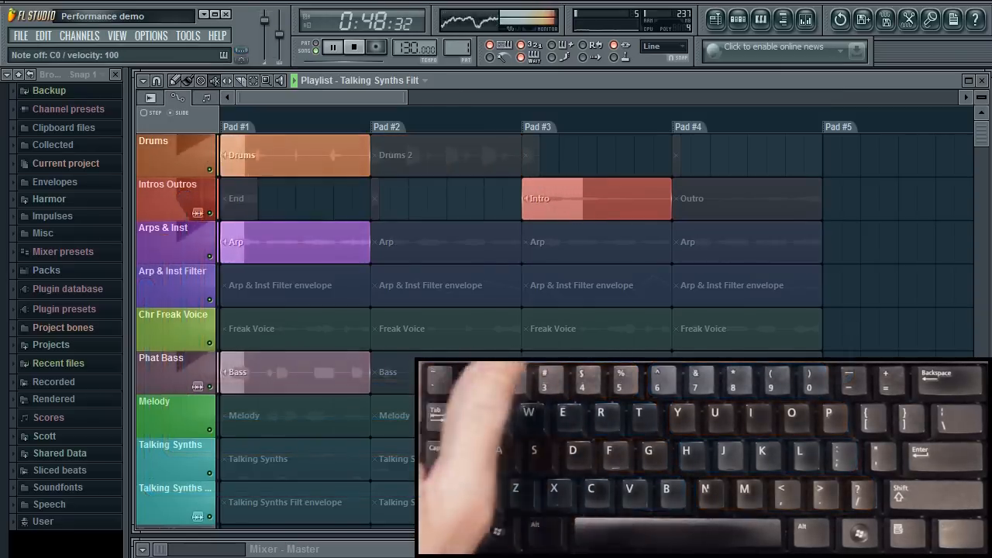